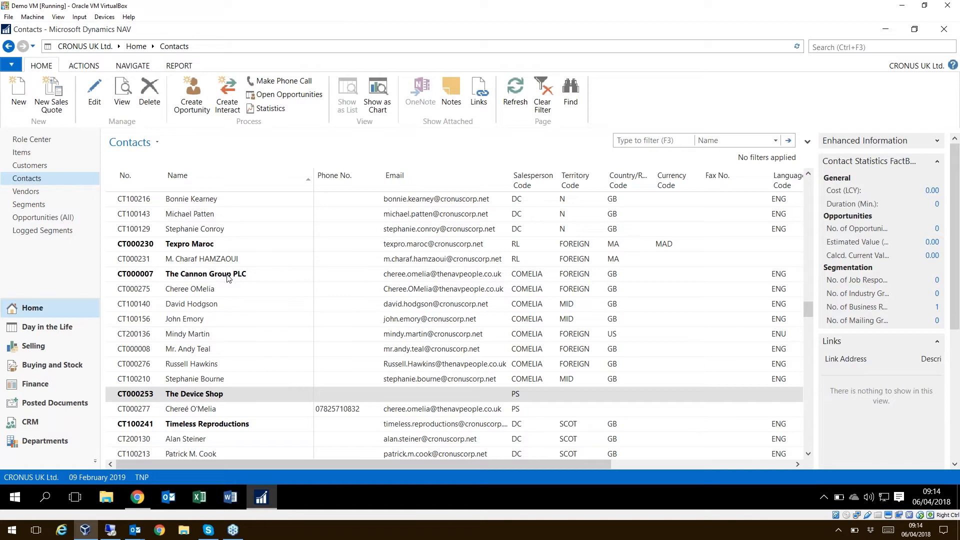
Open the contact card of The Cannon Group PLC for editing
left_click(228, 279)
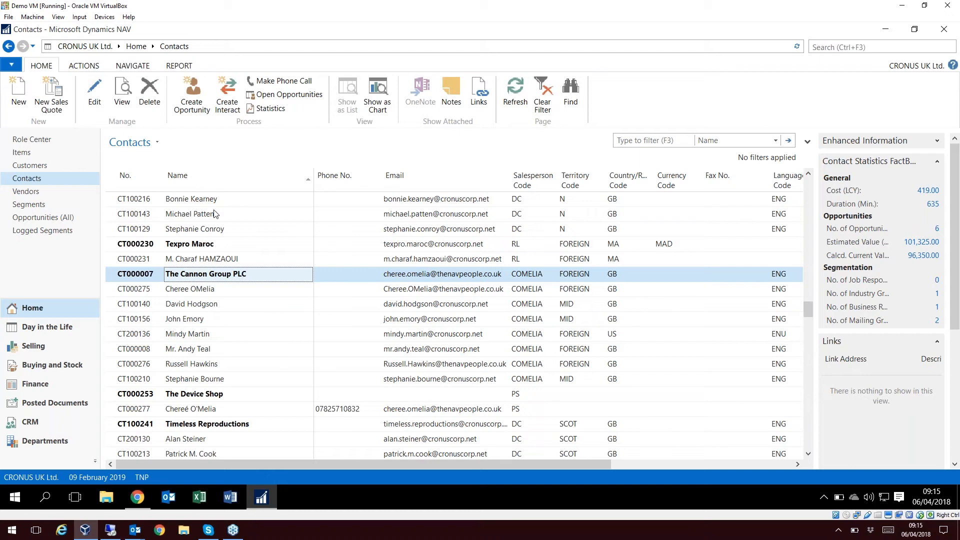
scroll(215, 214, "down", 1)
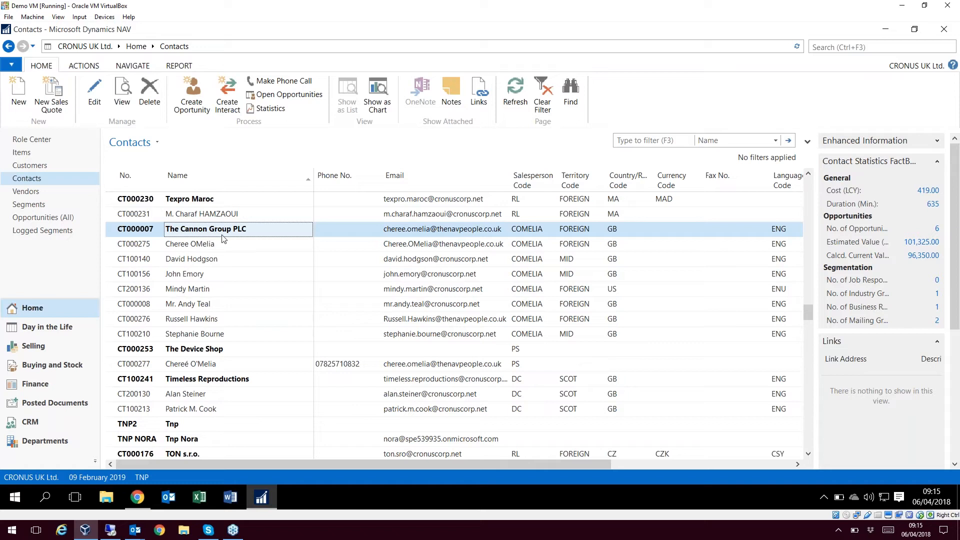
left_click(94, 95)
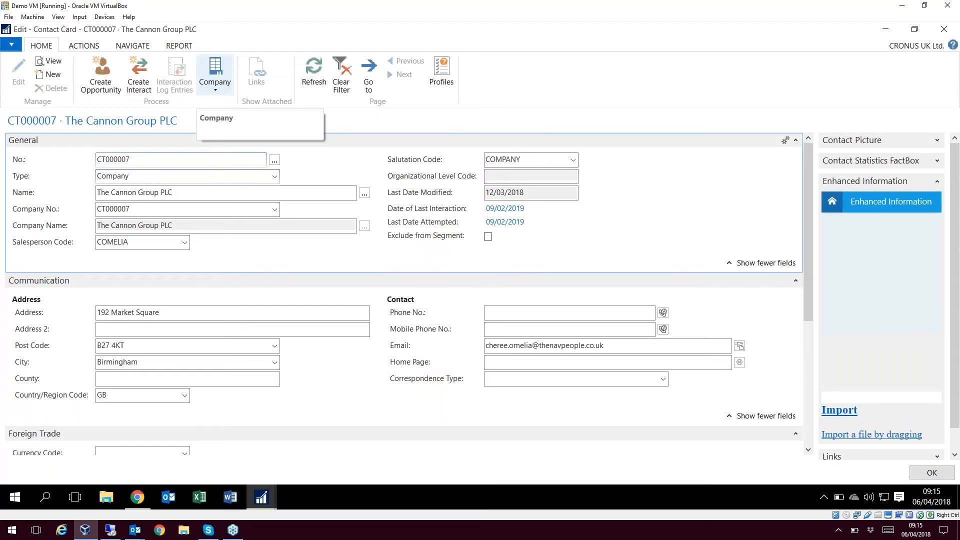
Check the available contact types on the contact card without changing the current one
left_click(526, 159)
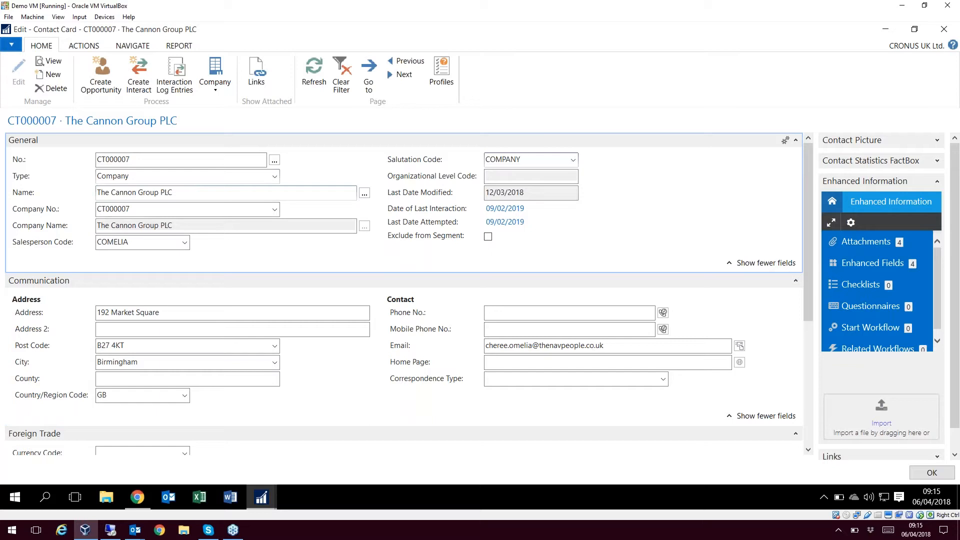
left_click(275, 176)
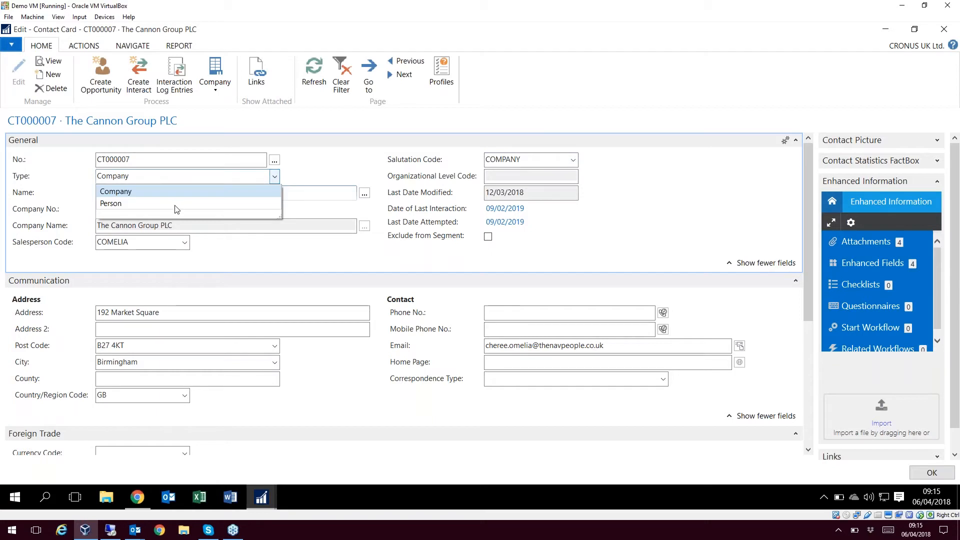
left_click(357, 174)
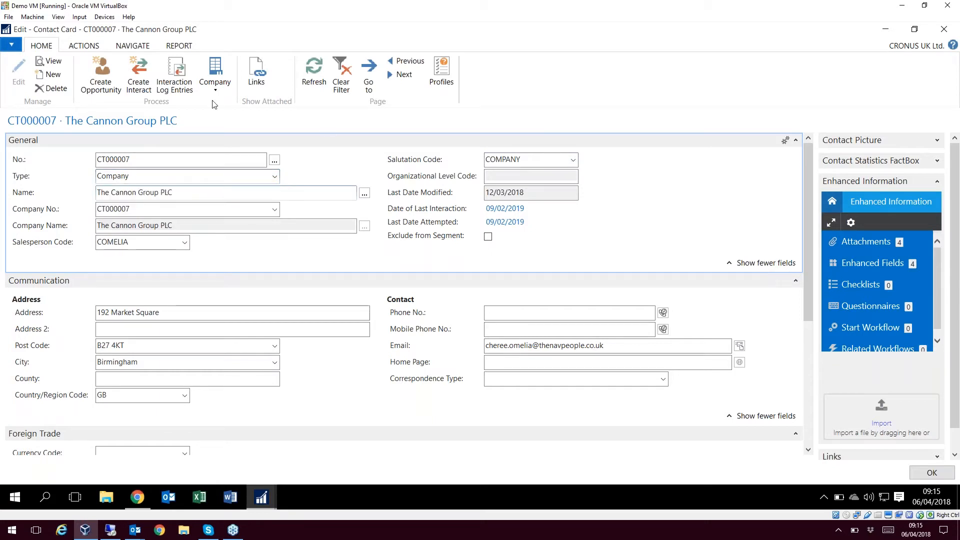
Review the company's business relations and the available relation codes, then close the list
left_click(209, 91)
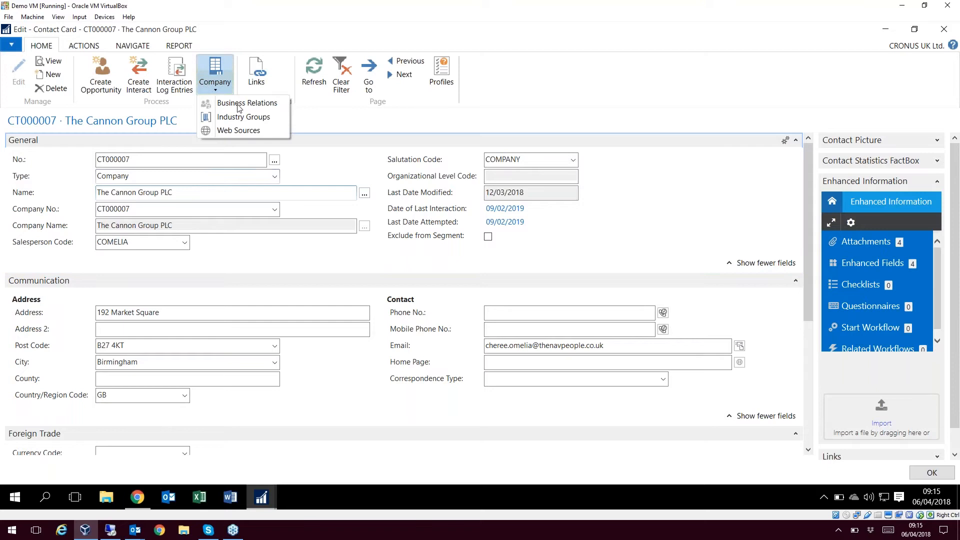
left_click(263, 105)
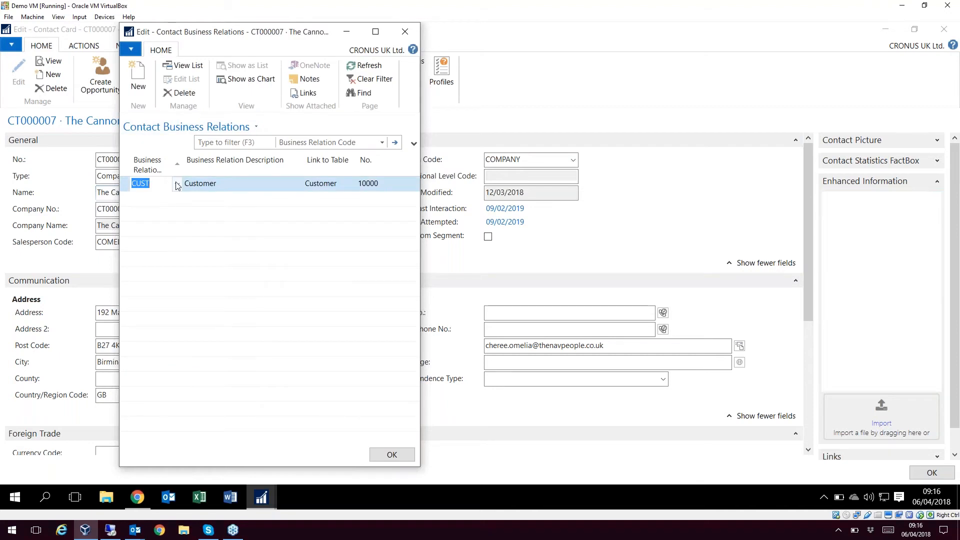
left_click(177, 184)
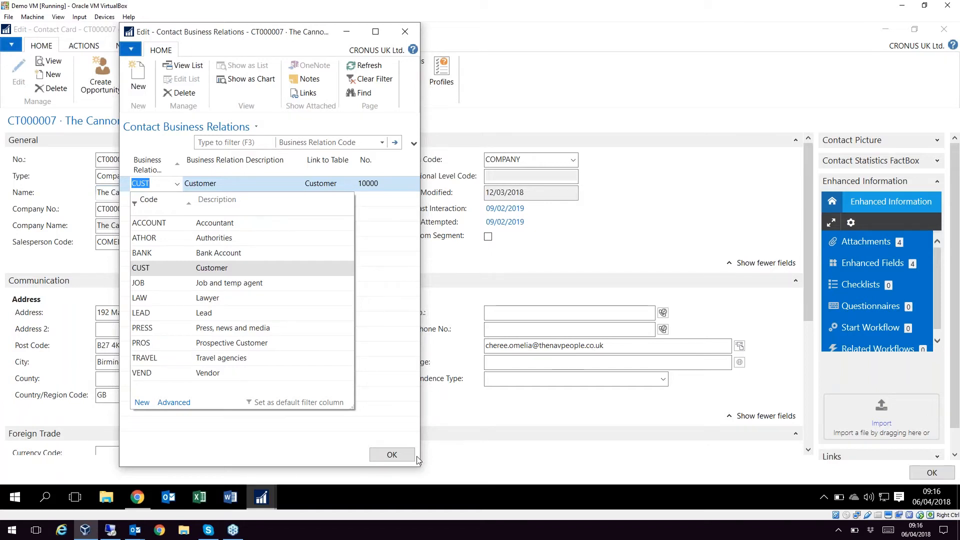
left_click(393, 455)
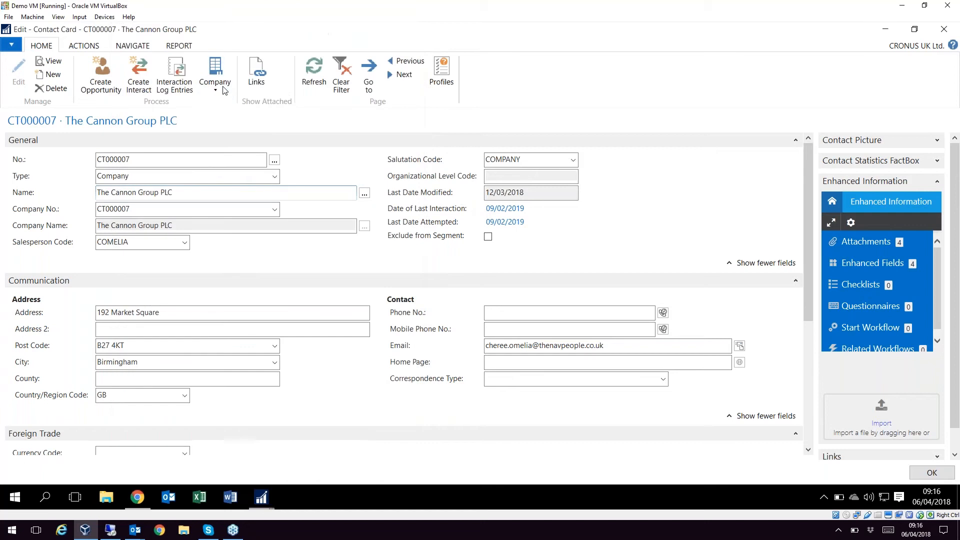
Open the company's industry groups and look through the available industry group codes
left_click(216, 75)
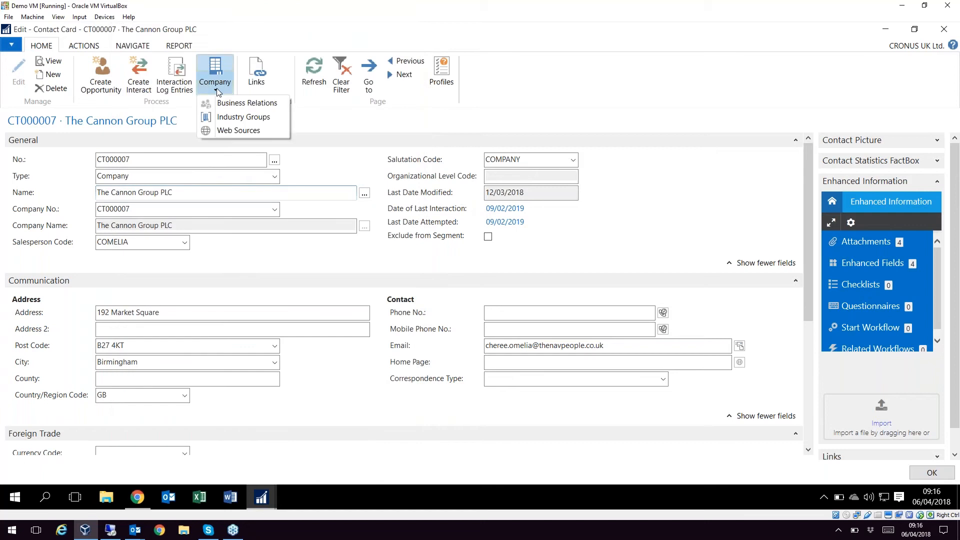
left_click(235, 120)
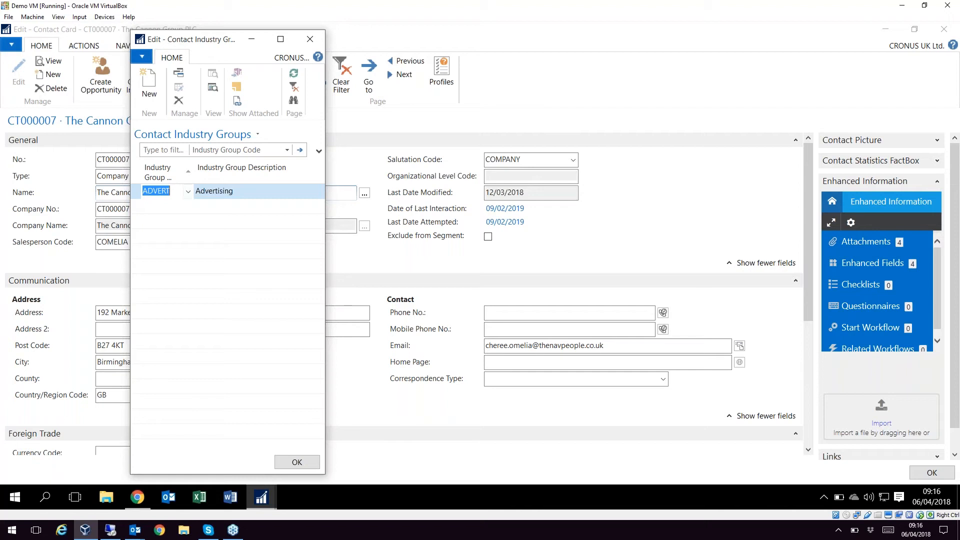
left_click(188, 192)
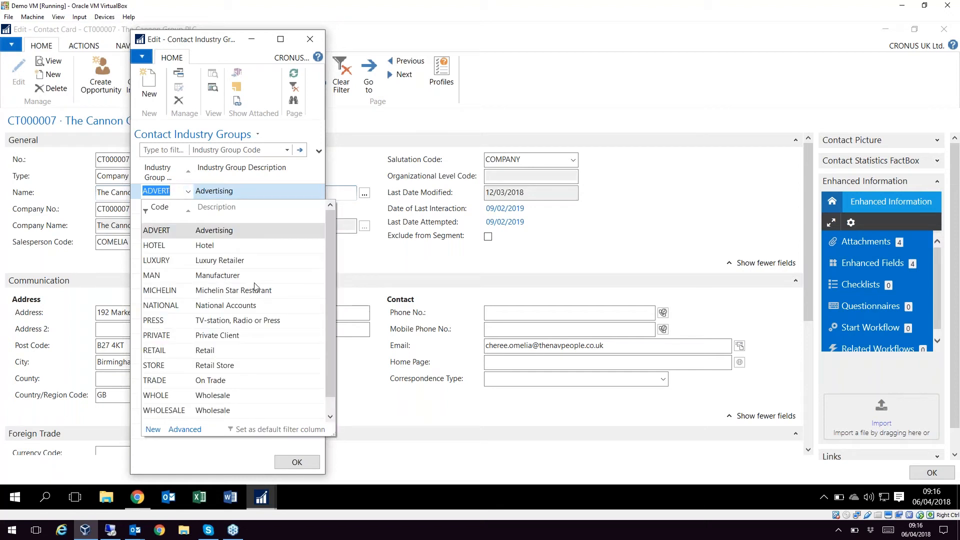
scroll(257, 288, "down", 1)
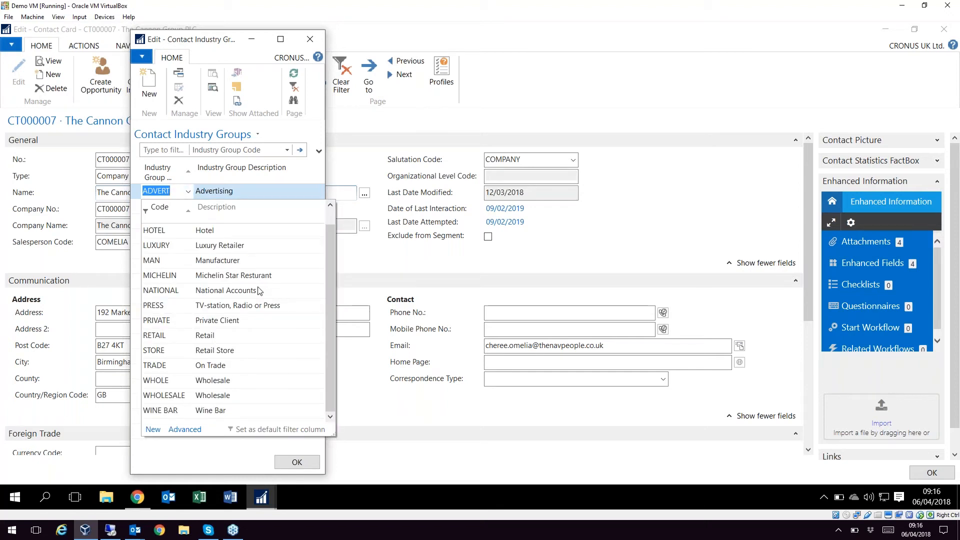
scroll(258, 289, "up", 1)
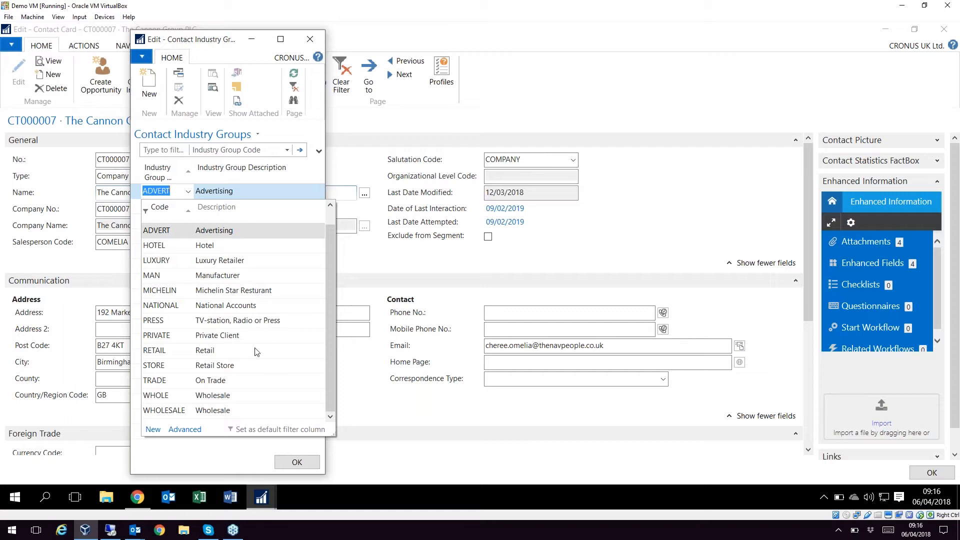
scroll(257, 354, "down", 1)
scroll(258, 355, "up", 1)
scroll(260, 356, "down", 1)
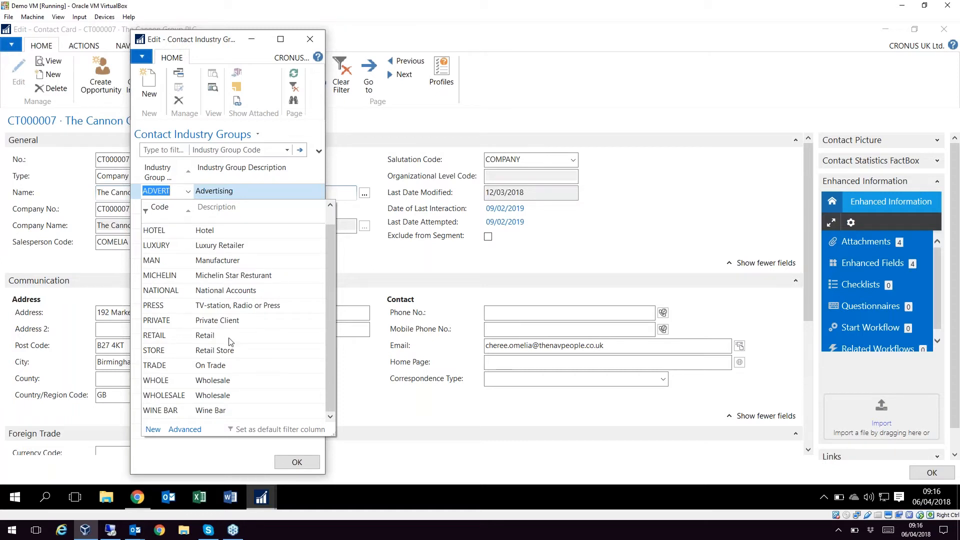
left_click(215, 455)
Add the RETAIL industry group on a new line for the contact and close the industry groups list
left_click(171, 210)
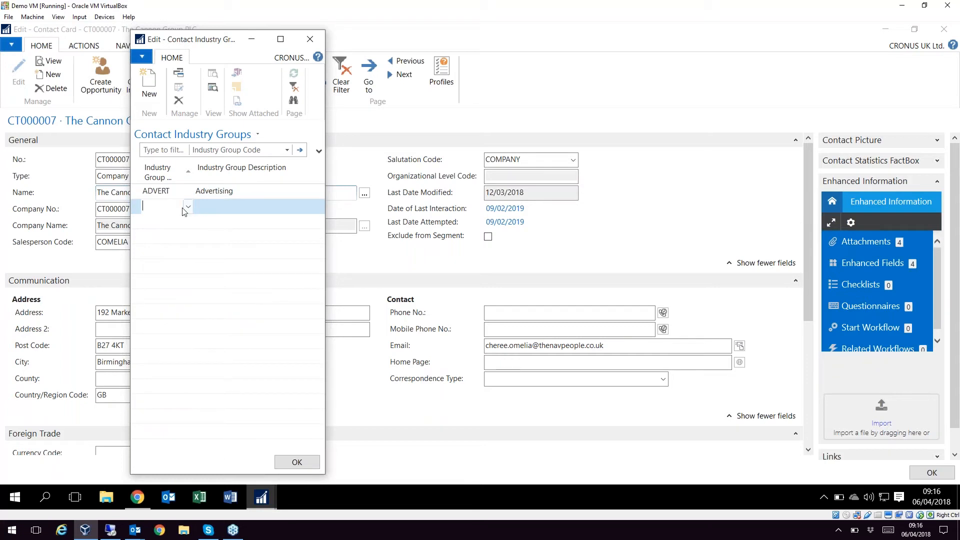
left_click_drag(227, 40, 302, 32)
left_click(262, 199)
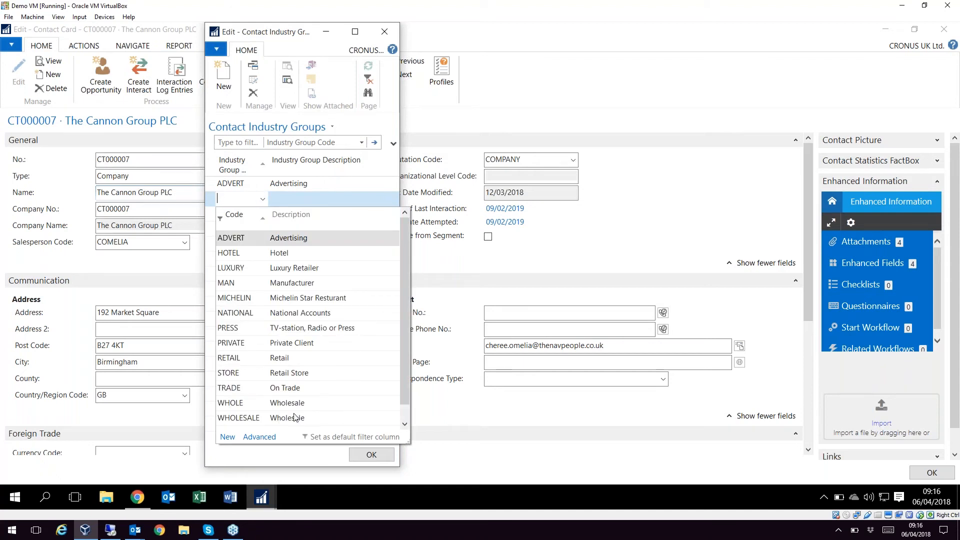
left_click(283, 361)
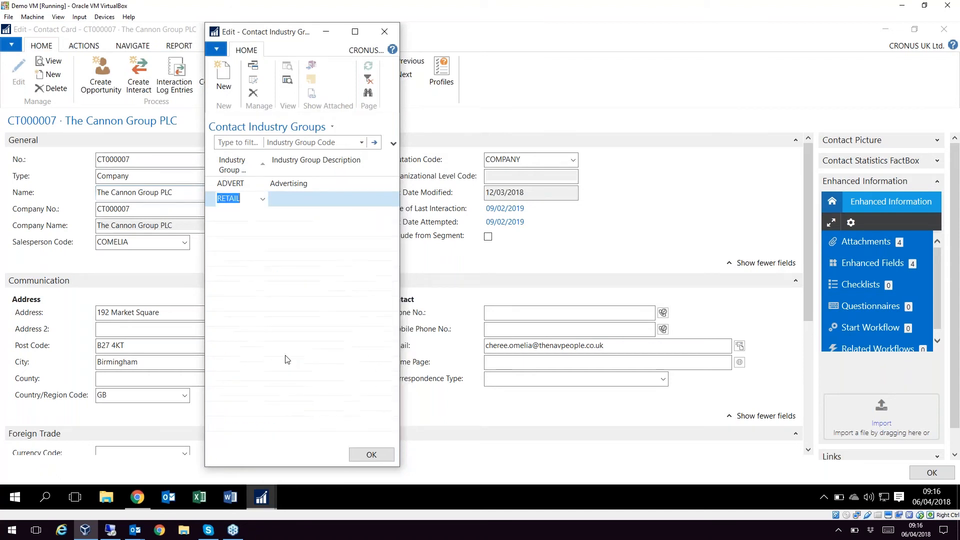
left_click(373, 448)
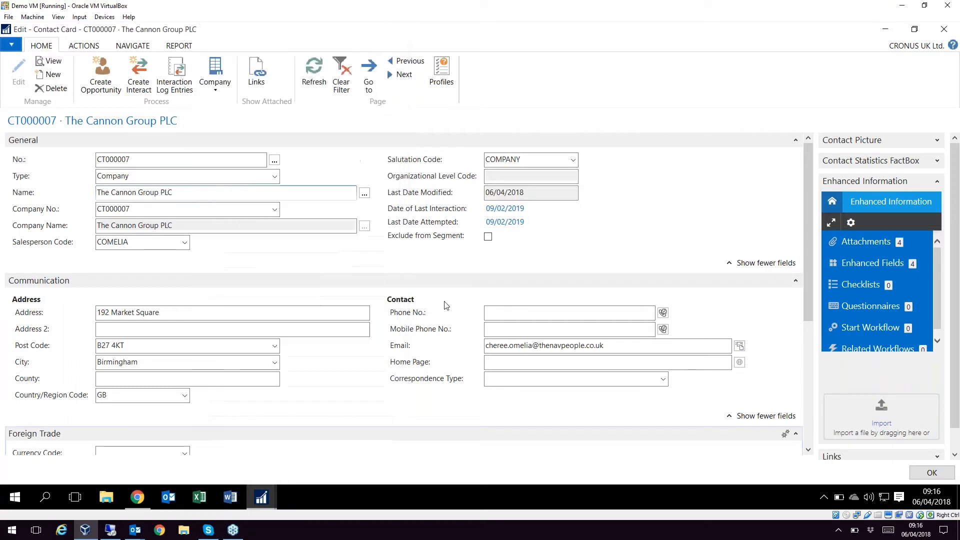
Examine the contact's mailing groups and the mailing group codes available for a new line, leaving the assignments as they are
left_click(128, 47)
left_click(147, 76)
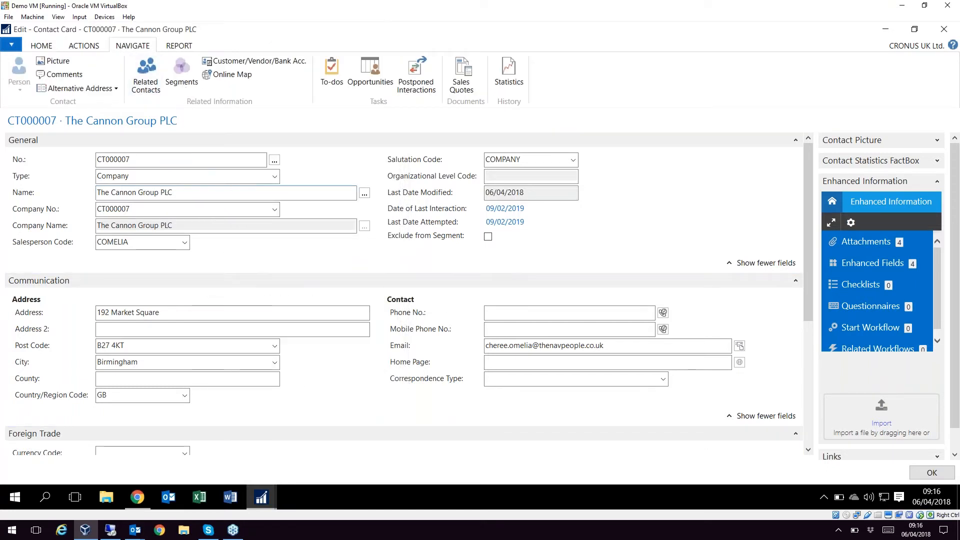
left_click(96, 48)
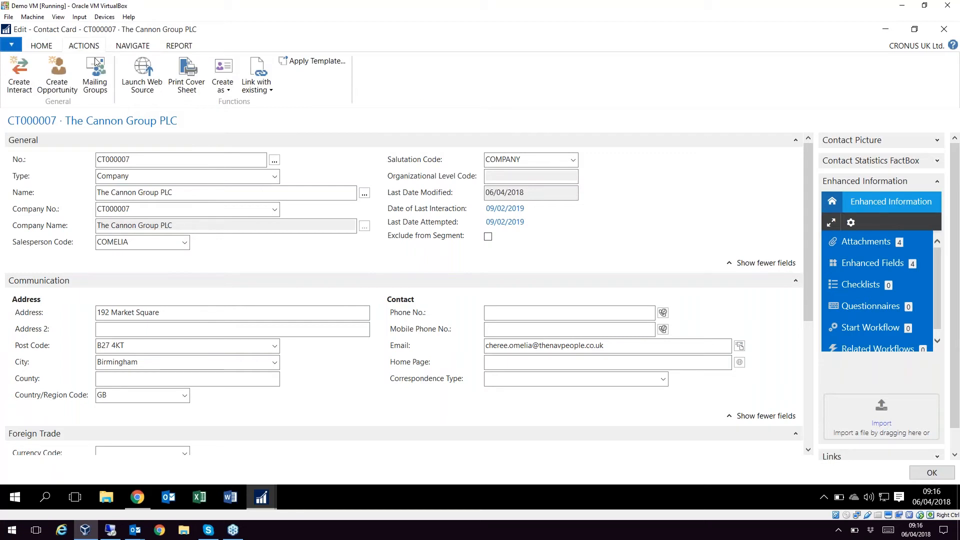
left_click(96, 75)
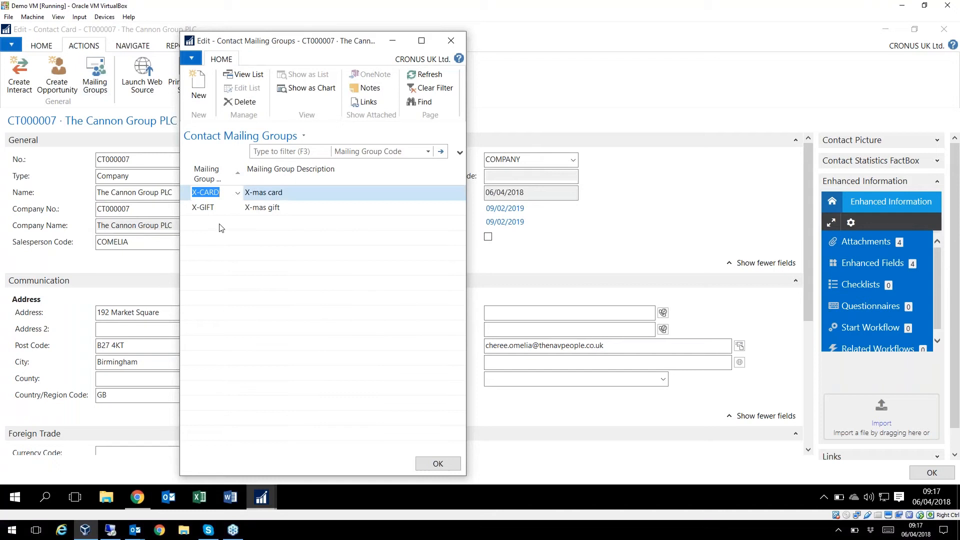
left_click(226, 243)
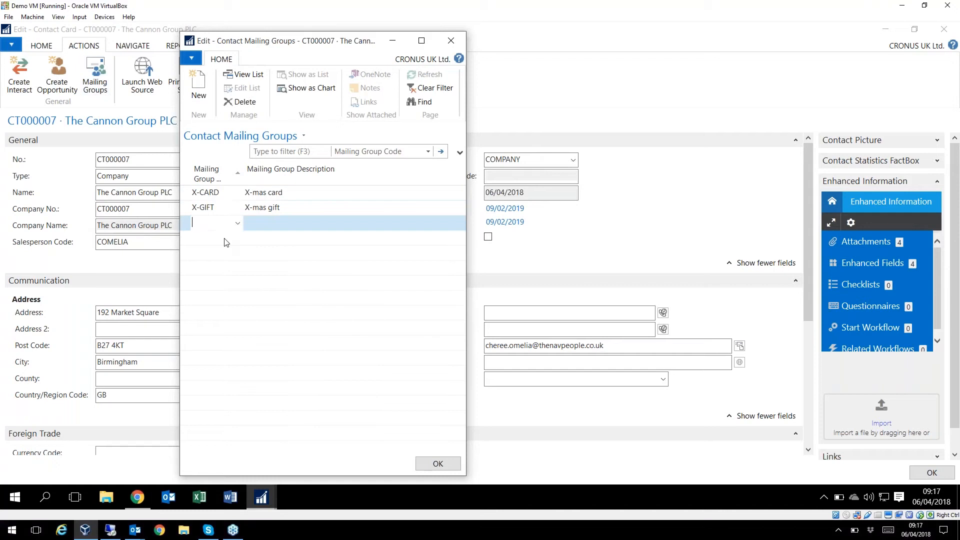
left_click(230, 198)
left_click(238, 193)
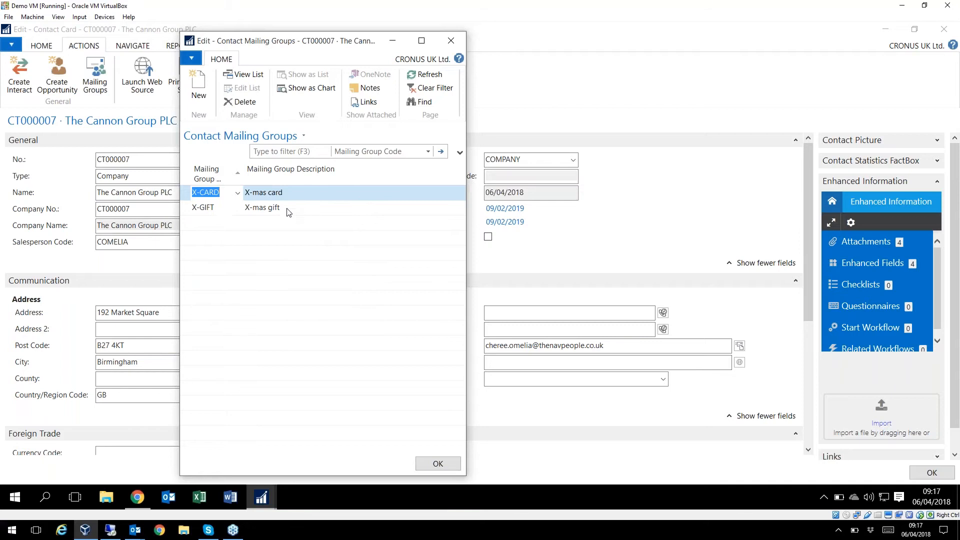
left_click(214, 224)
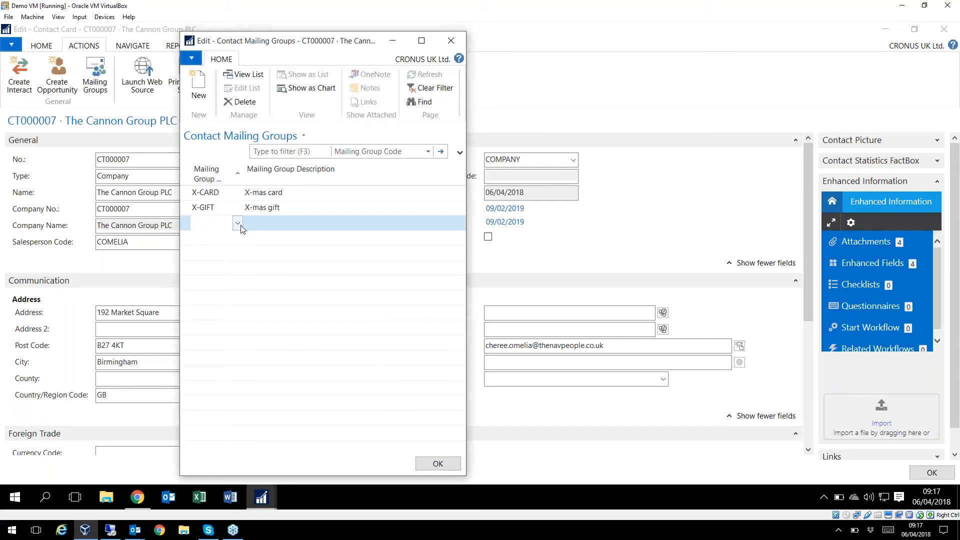
left_click(237, 224)
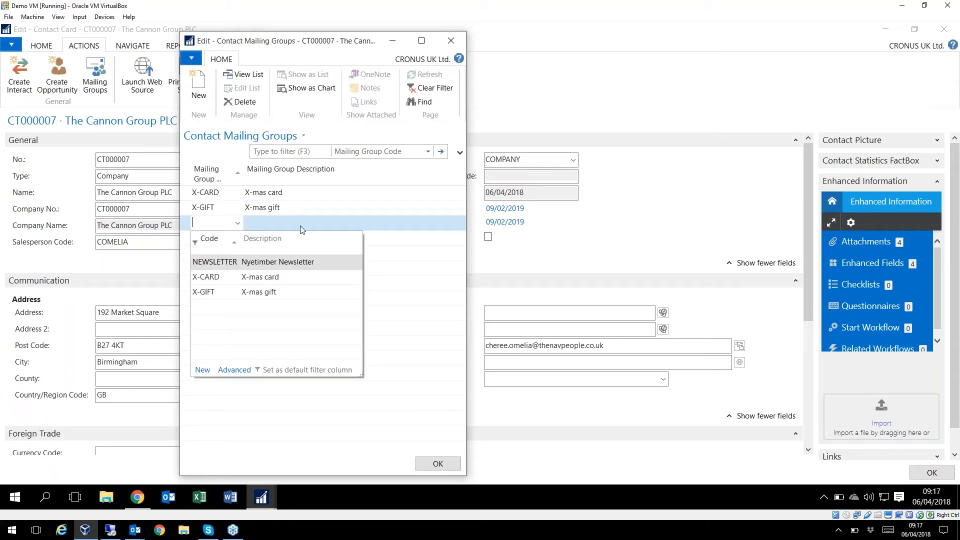
left_click(352, 180)
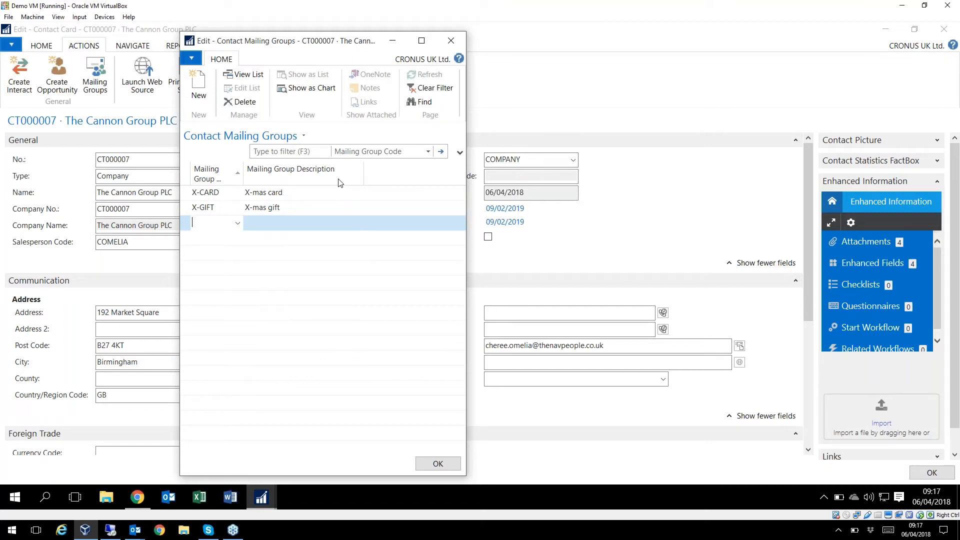
left_click(447, 464)
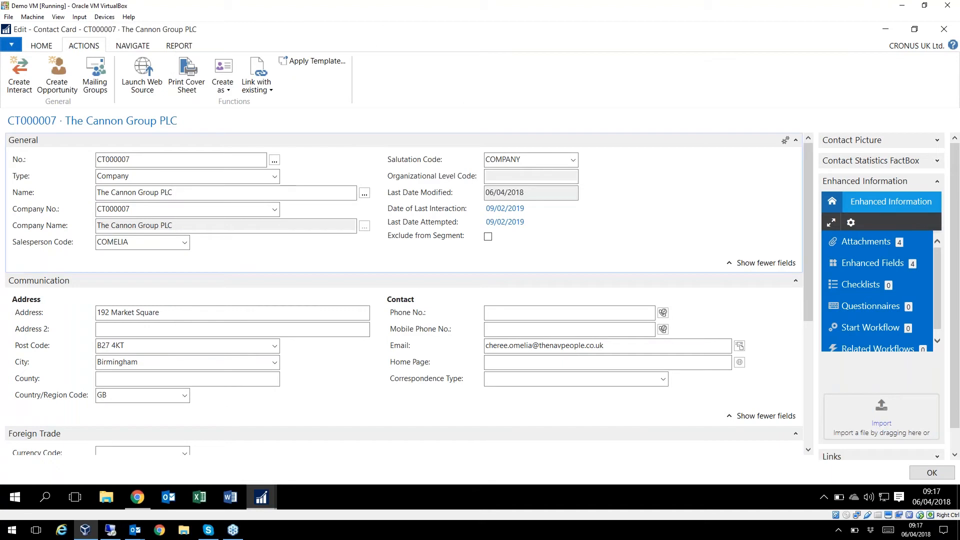
Open the contact's profile answers in a maximized window and review the COMPANY questionnaire
left_click(133, 46)
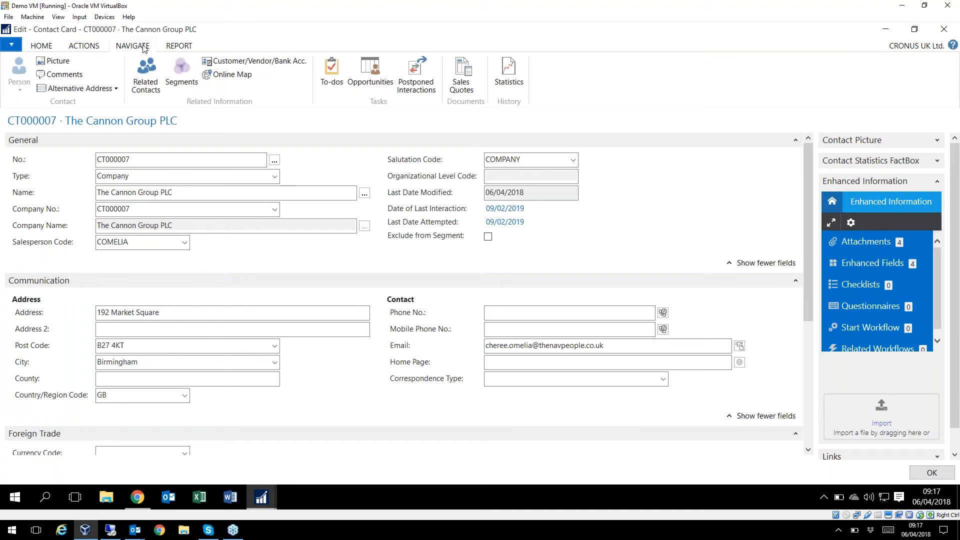
left_click(52, 49)
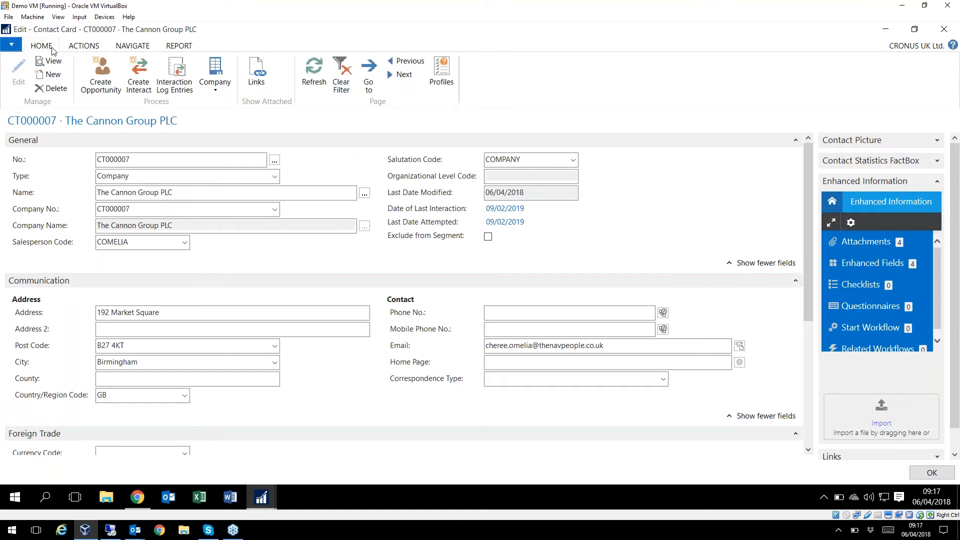
left_click(438, 82)
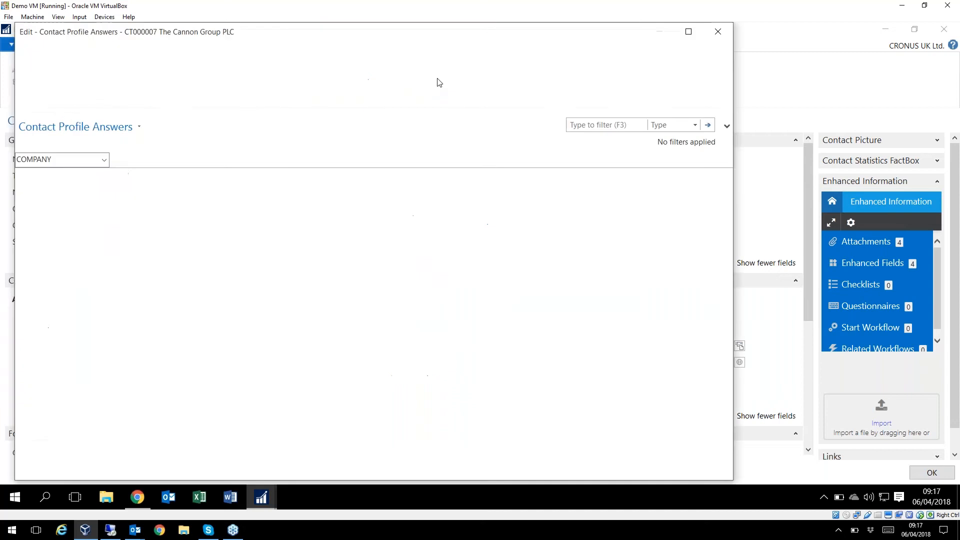
left_click_drag(466, 36, 571, 30)
left_click(793, 31)
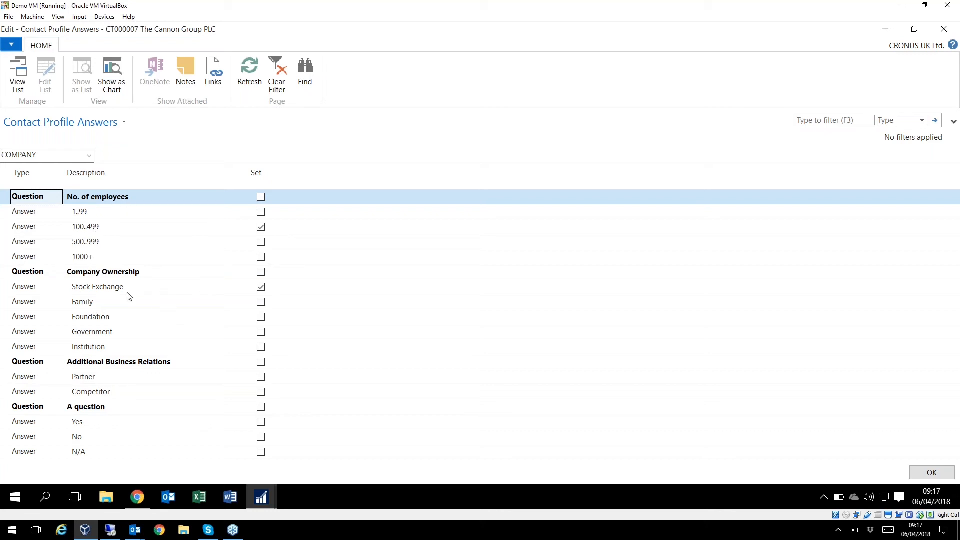
Switch the profile answers to the SATISF questionnaire to review its questions, and return to the contacts list
left_click(90, 157)
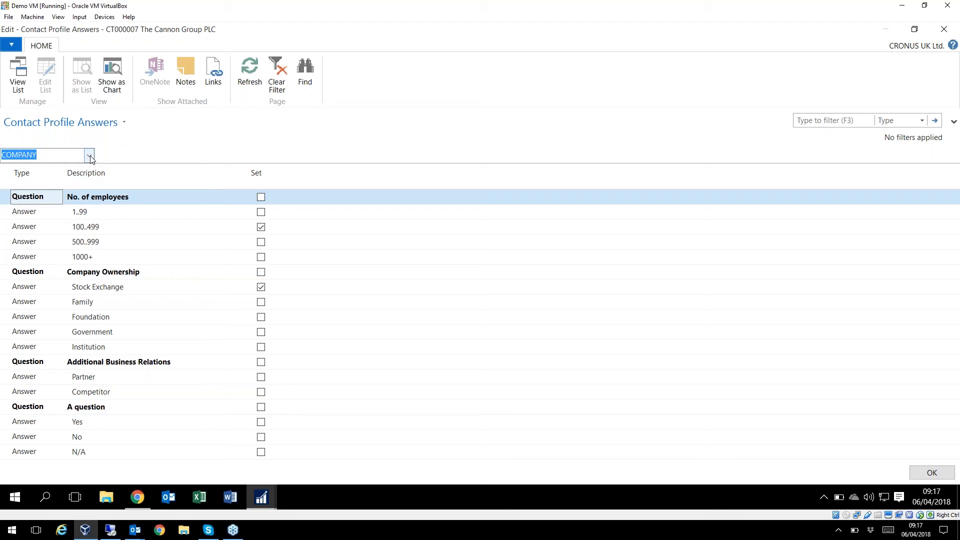
left_click(88, 157)
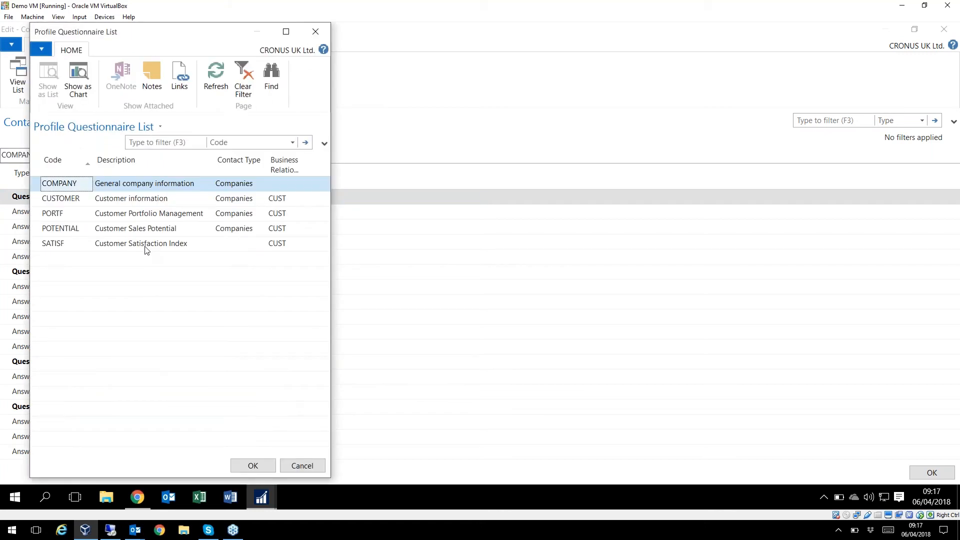
left_click(160, 201)
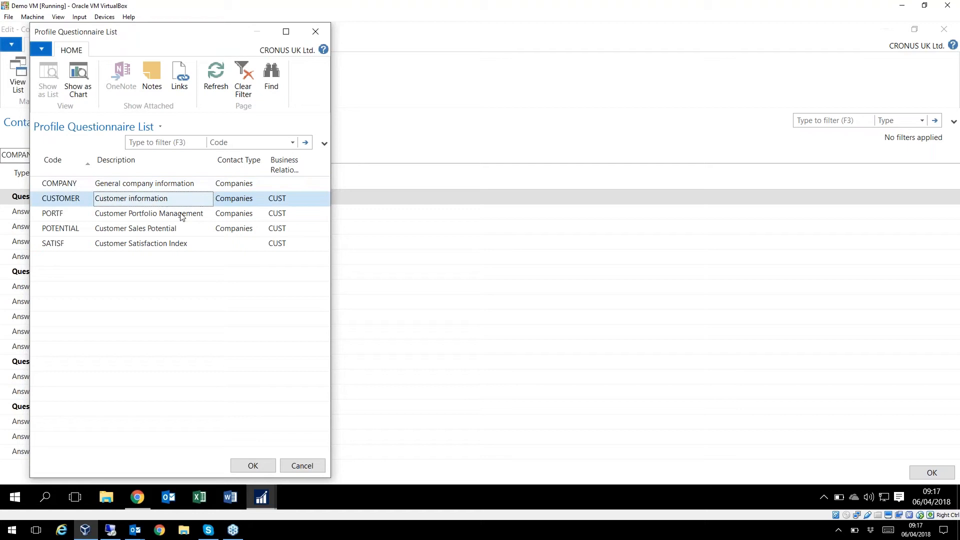
left_click(169, 249)
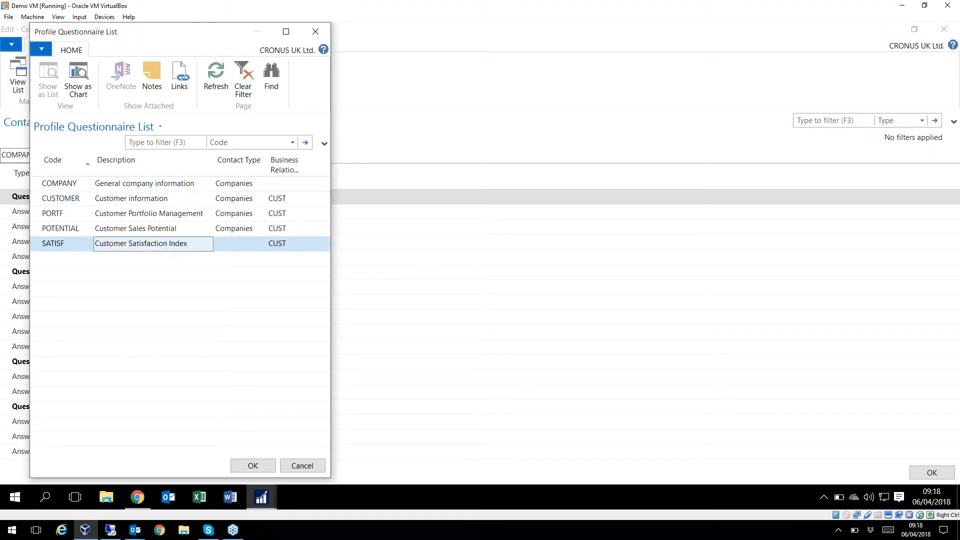
left_click(255, 466)
scroll(167, 422, "down", 1)
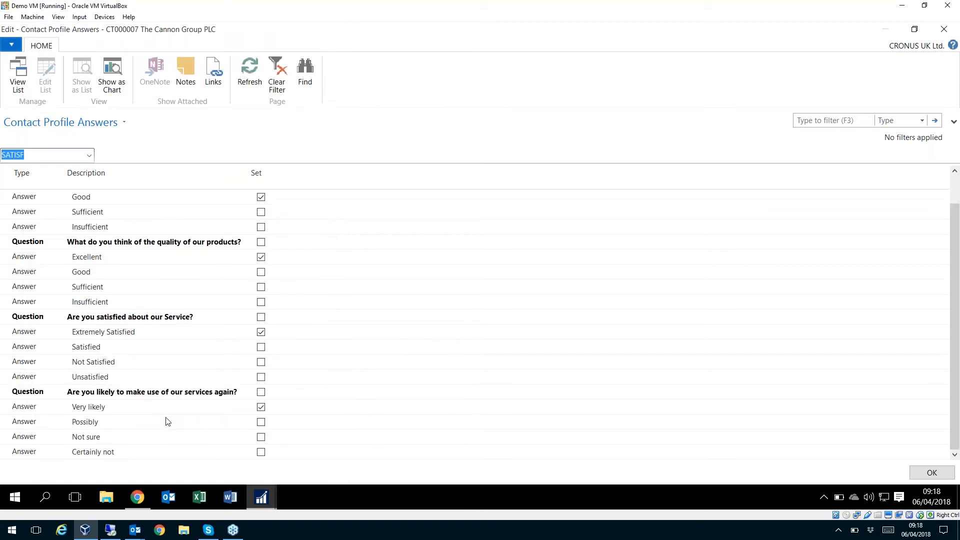
scroll(168, 423, "up", 1)
left_click(932, 473)
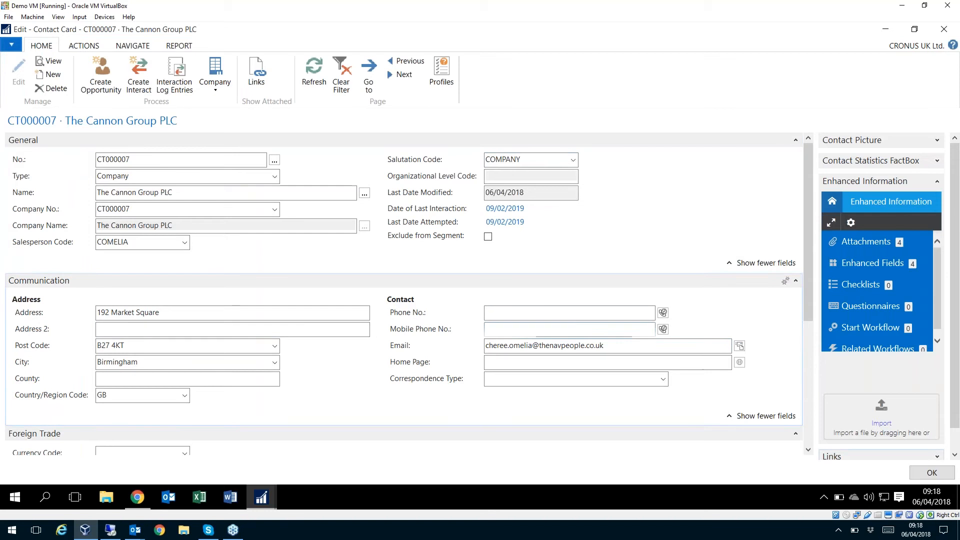
left_click(933, 474)
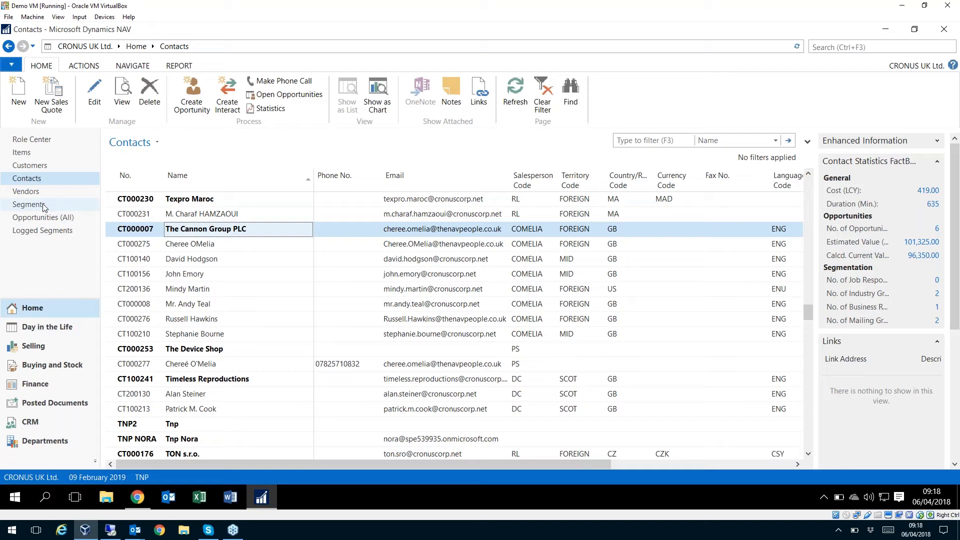
Create a new segment with the description GDPR Roadshow 2018
left_click(44, 205)
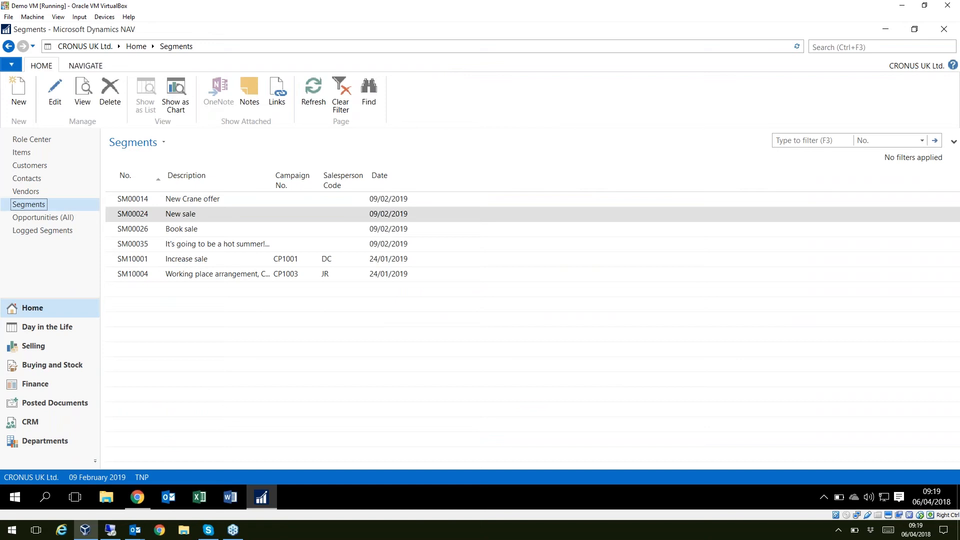
left_click(28, 86)
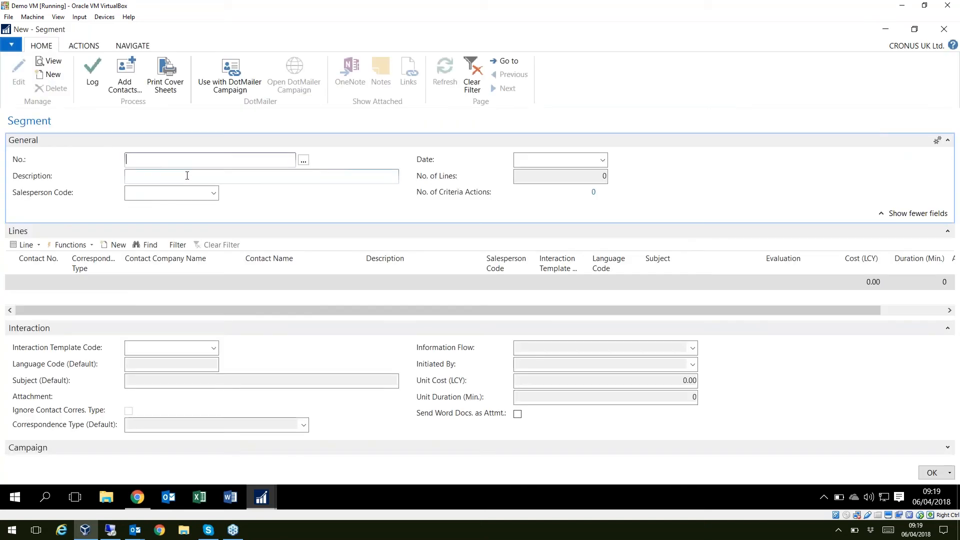
left_click(187, 176)
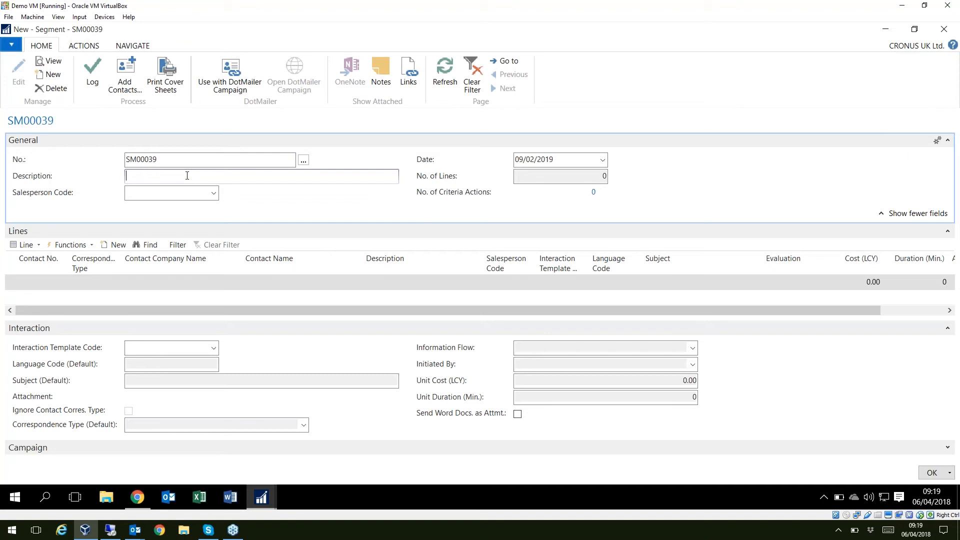
type("GDPR Roadshow 2018")
key("Tab")
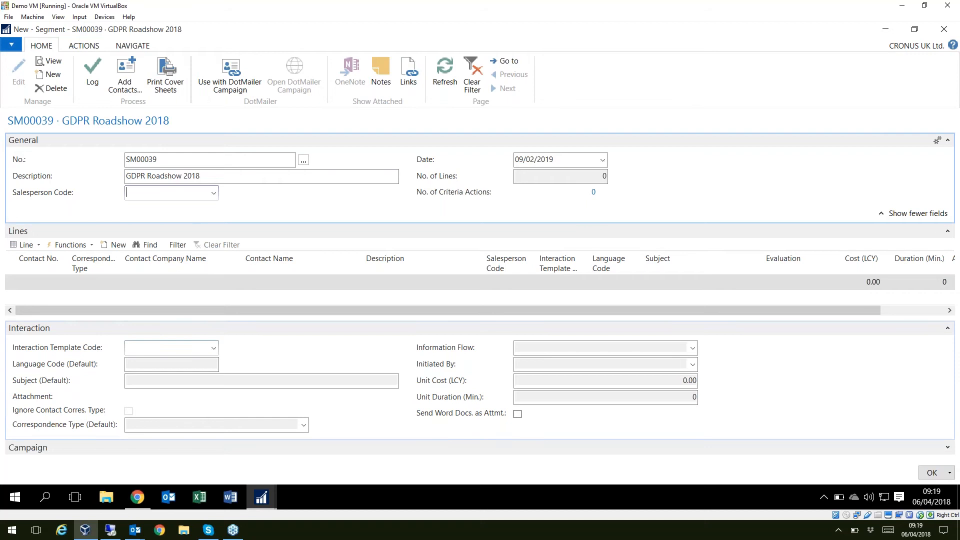
Set the segment's interaction template code to DOT MAILER
left_click(168, 348)
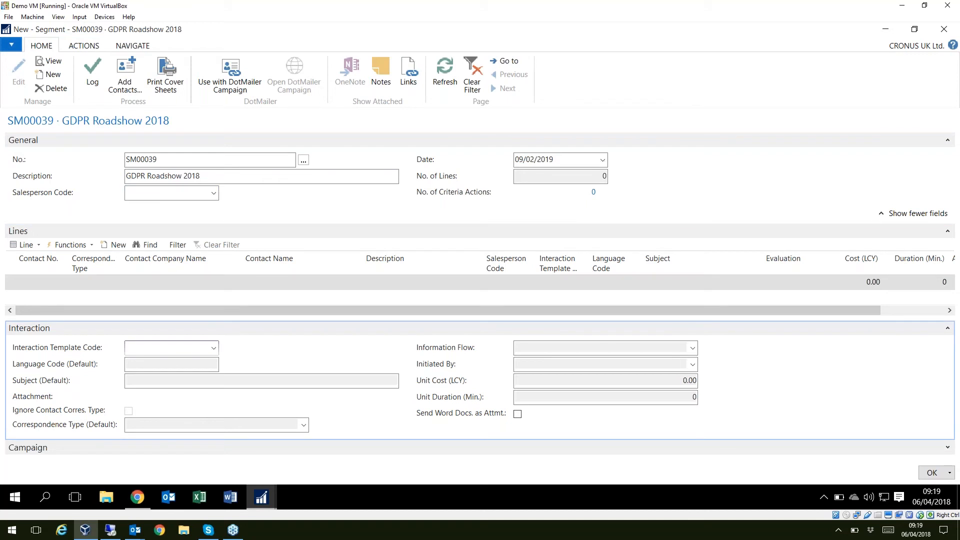
left_click(214, 348)
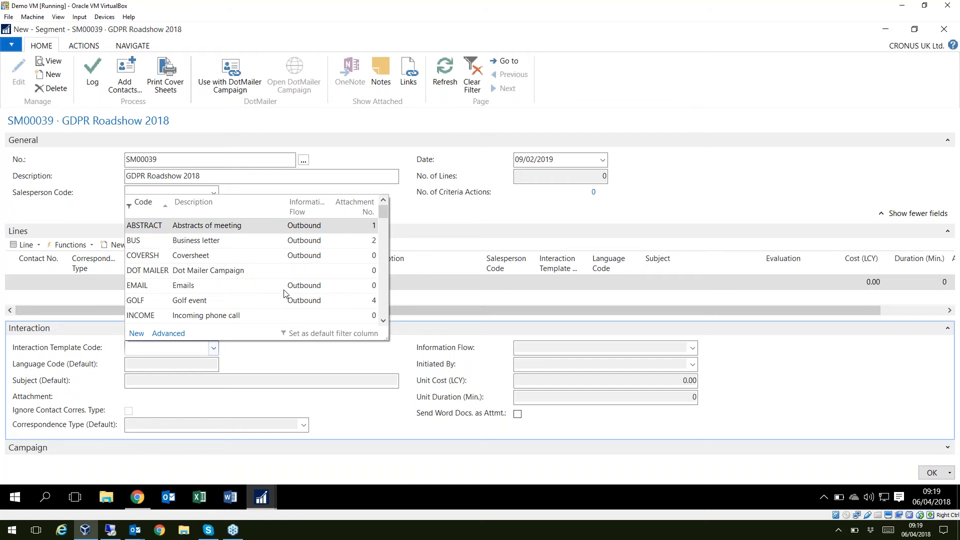
scroll(359, 283, "down", 1)
scroll(358, 283, "down", 2)
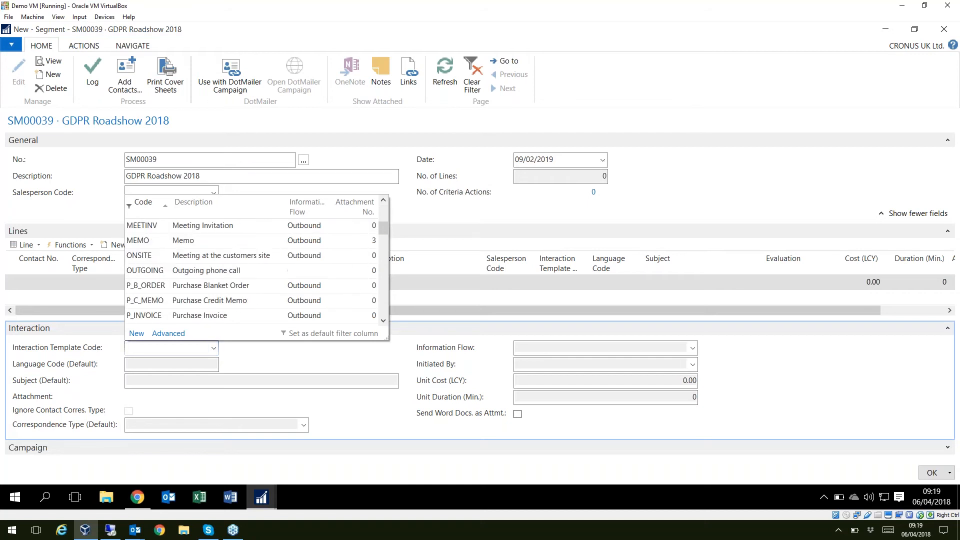
scroll(159, 368, "down", 1)
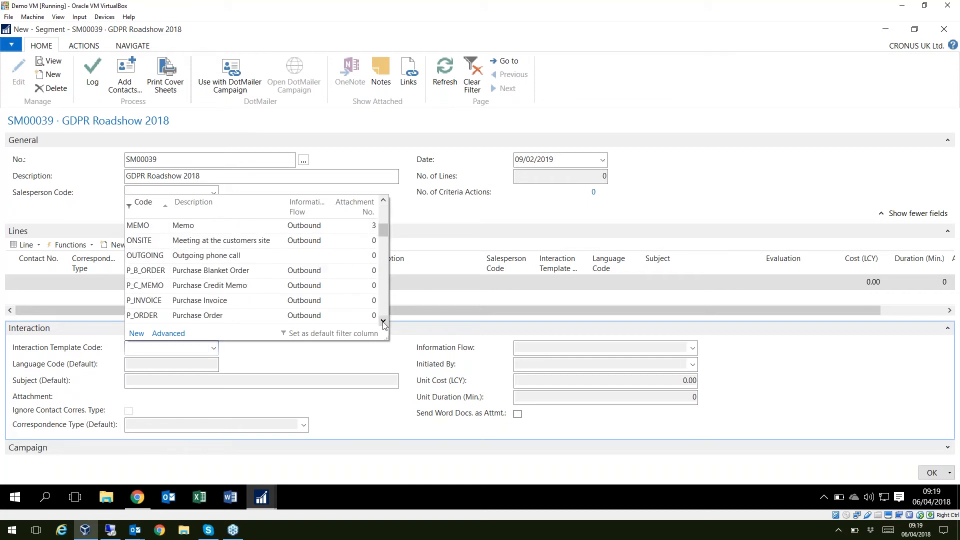
type("dor")
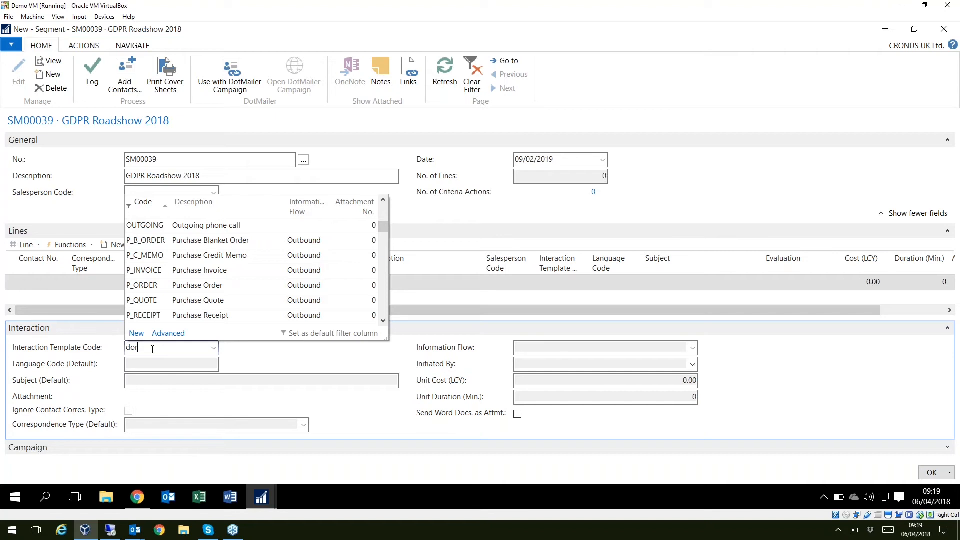
key("Return")
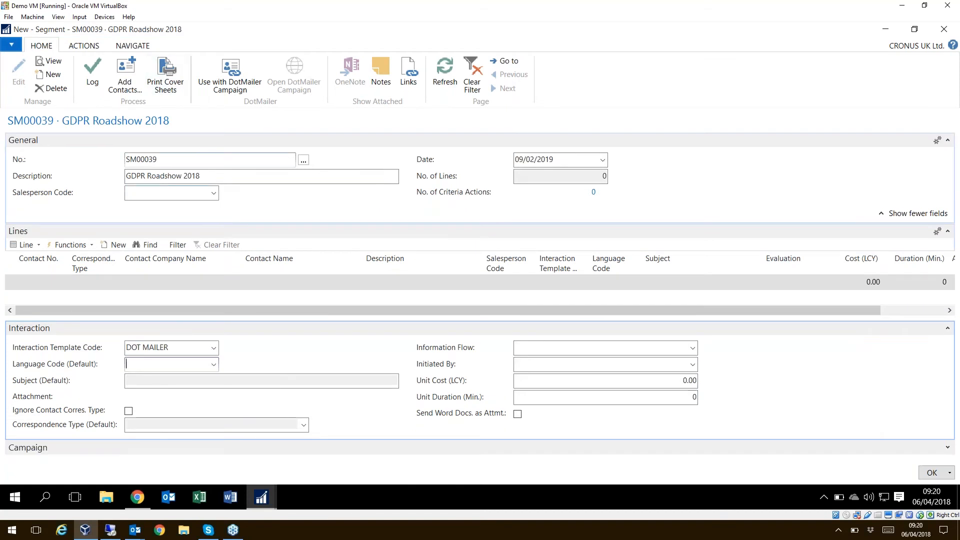
Open the segment's Add Contacts criteria and examine the contact, profile answer, mailing group, interaction log and value entry filters
left_click(128, 88)
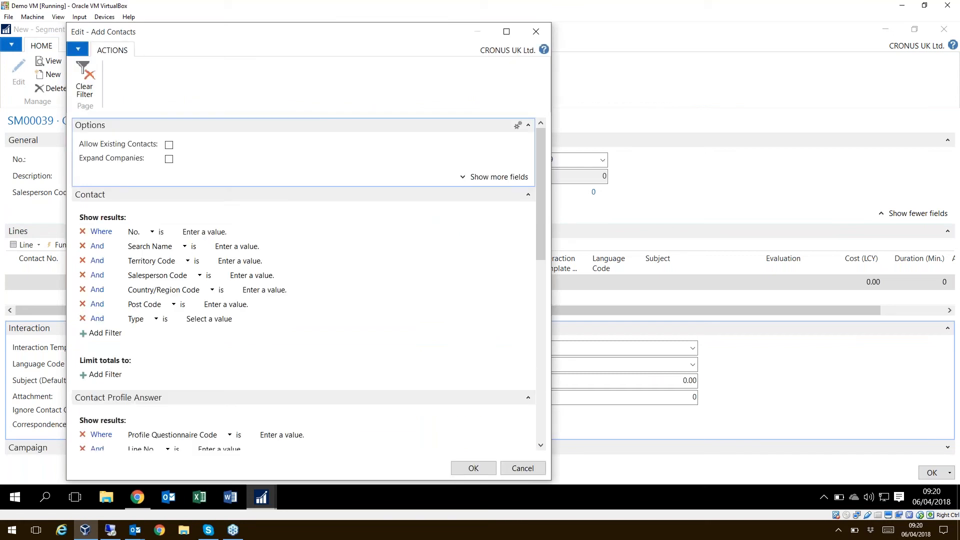
left_click_drag(360, 40, 397, 39)
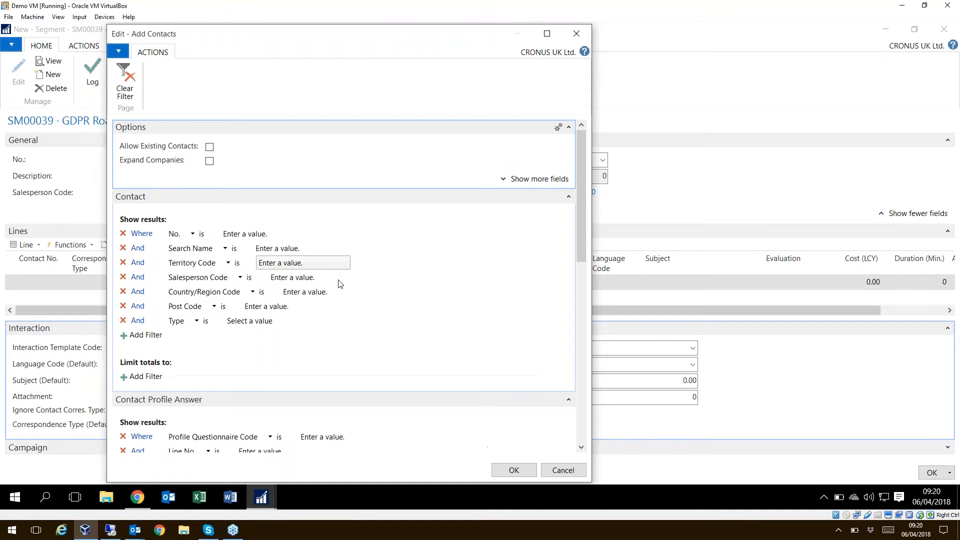
scroll(512, 202, "down", 2)
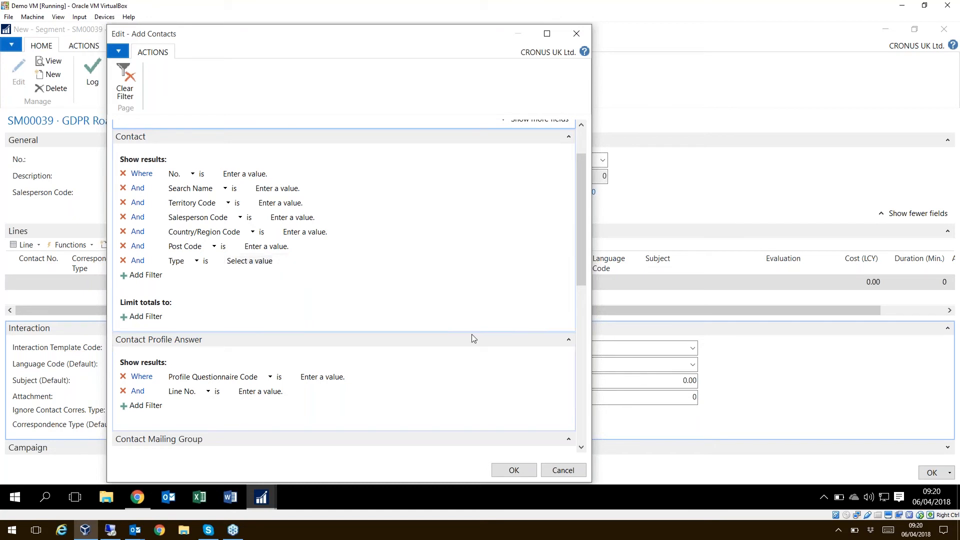
left_click_drag(583, 248, 577, 313)
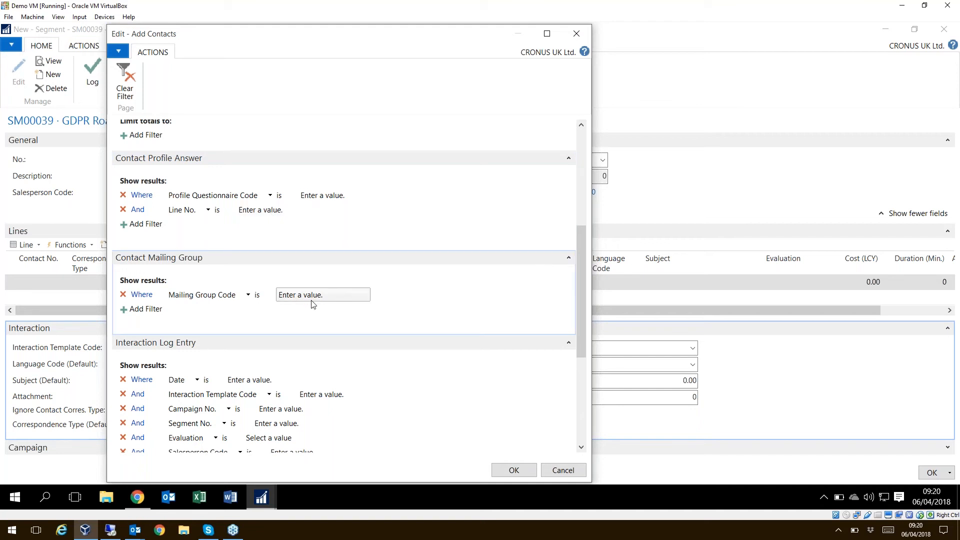
scroll(312, 304, "down", 1)
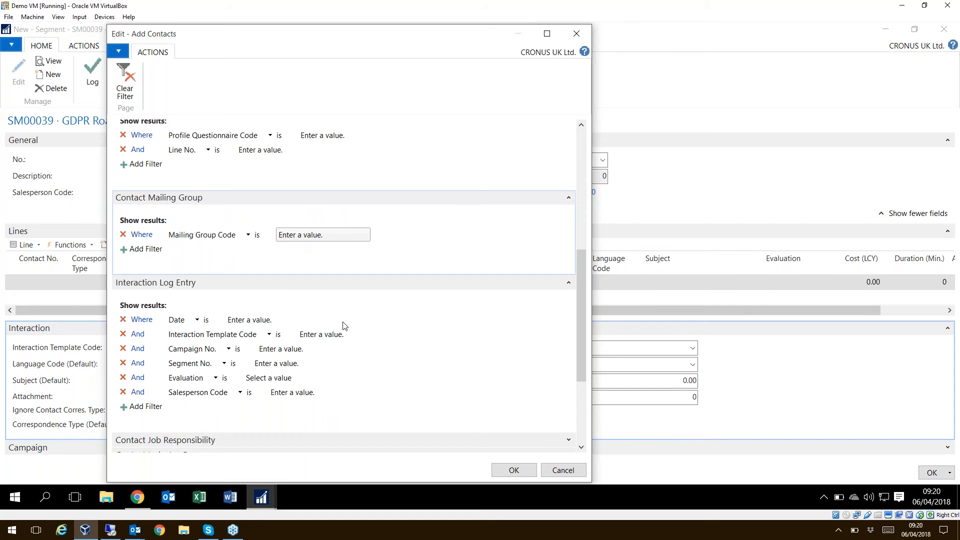
scroll(359, 364, "down", 1)
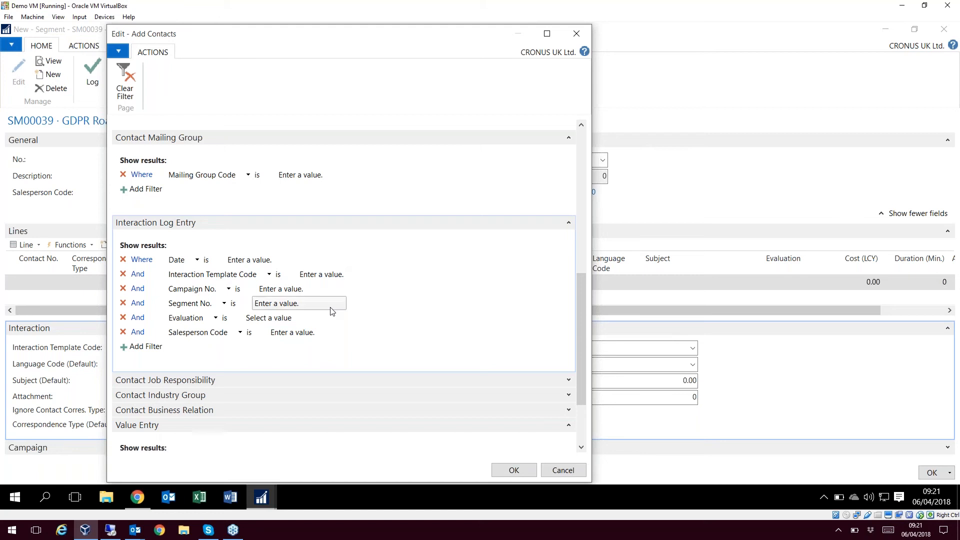
scroll(332, 311, "down", 2)
scroll(332, 313, "down", 1)
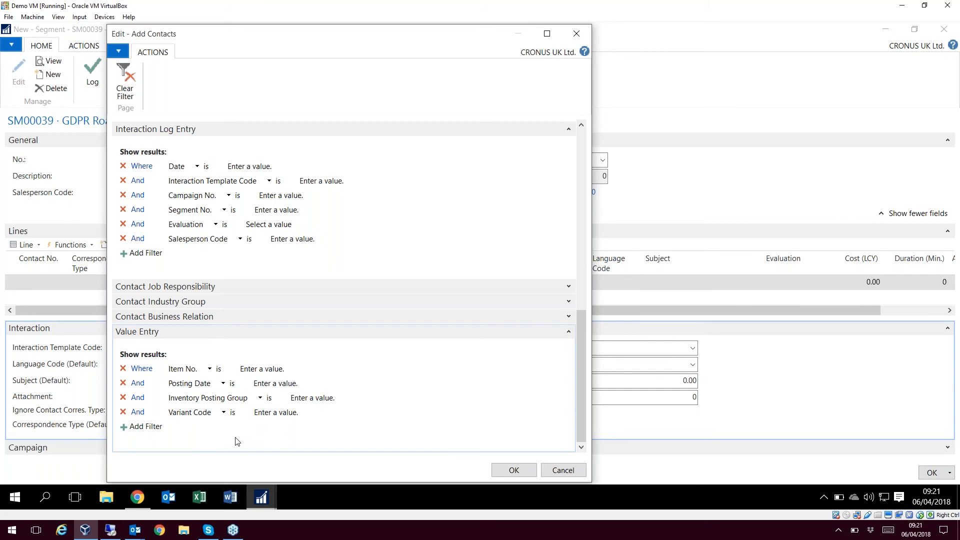
scroll(240, 444, "up", 3)
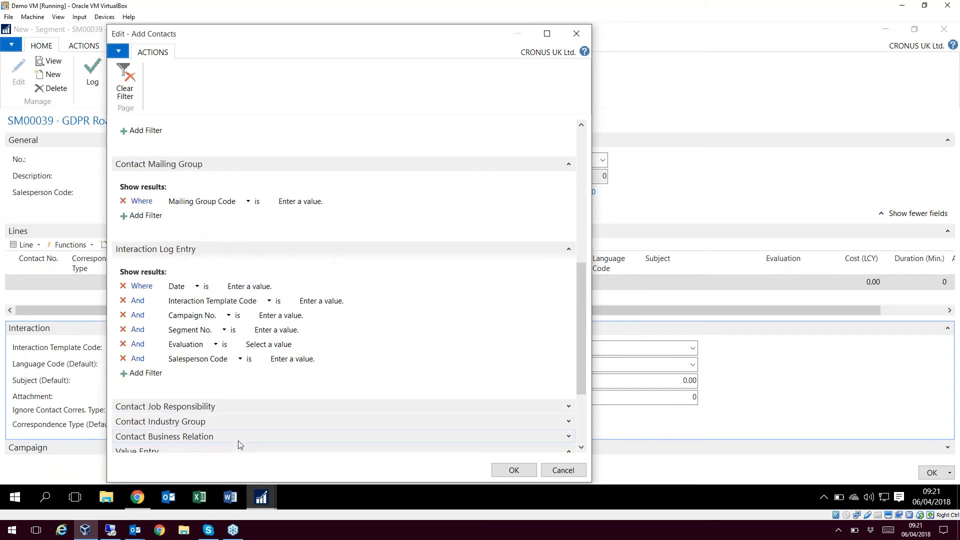
scroll(348, 362, "up", 7)
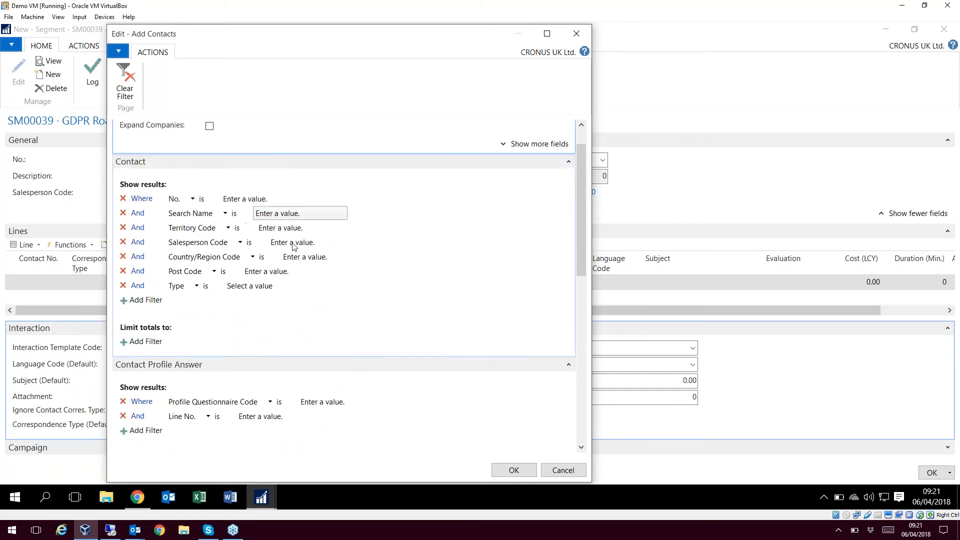
Add contacts to the segment, filtered by the same salesperson code that The Cannon Group PLC contact has
left_click(310, 243)
type("comelia")
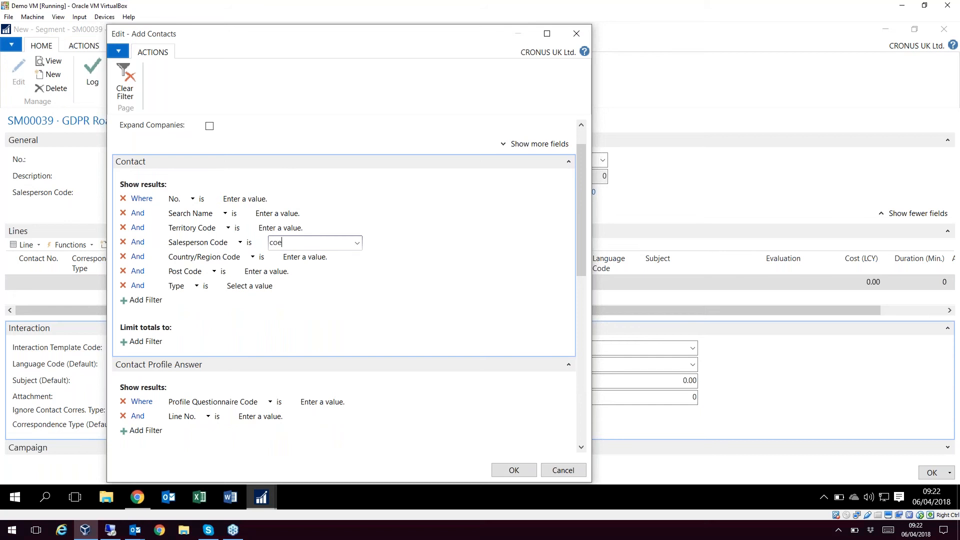
key("Tab")
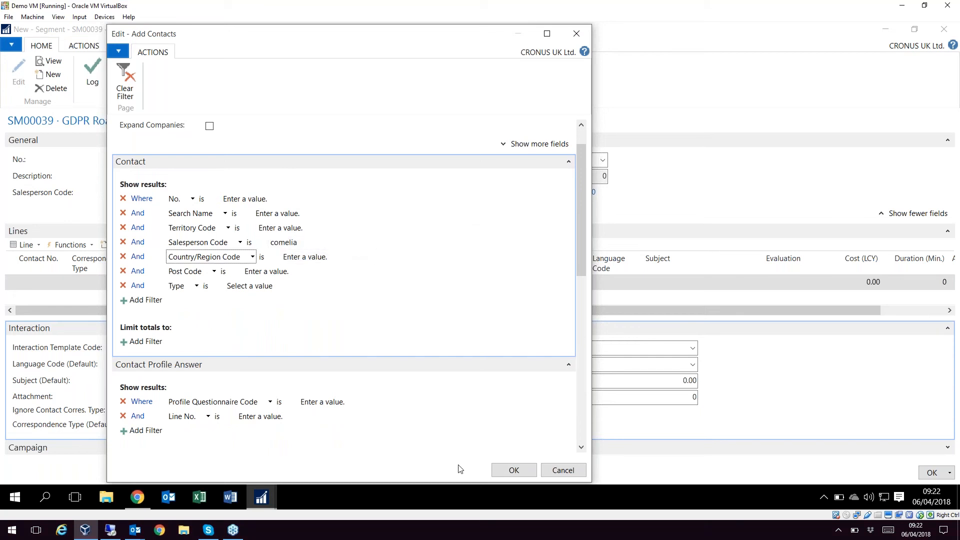
left_click(524, 473)
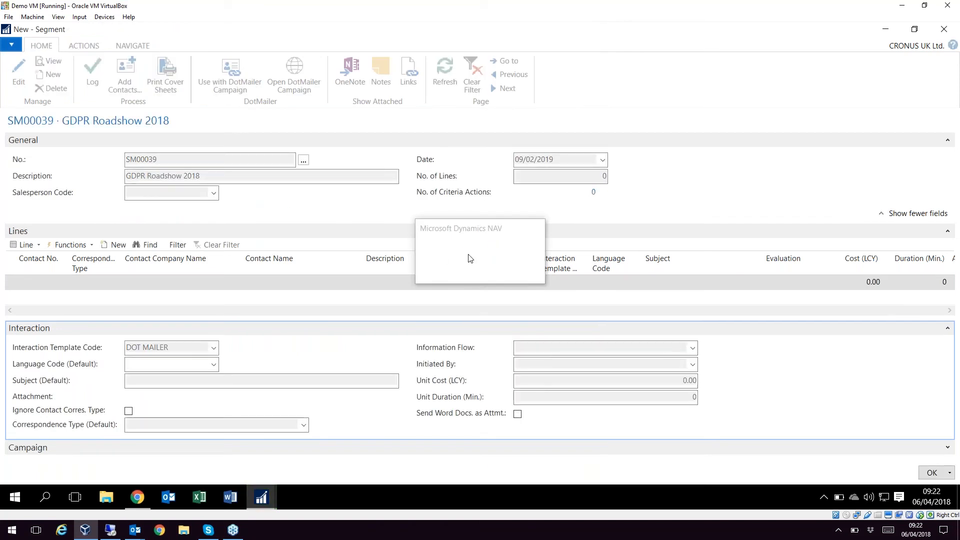
Collapse the Interaction section and look through all the contact lines added to the segment
left_click(948, 328)
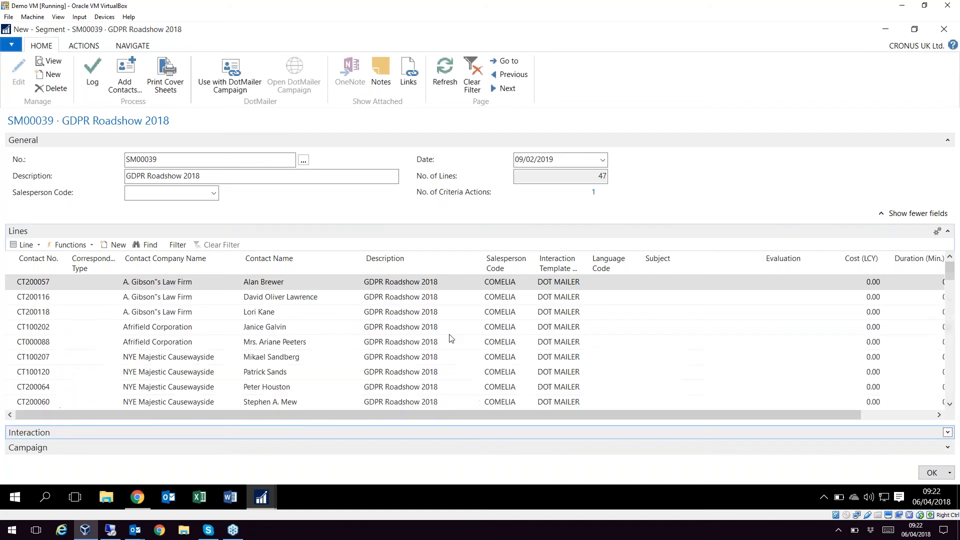
scroll(450, 339, "down", 3)
scroll(449, 340, "up", 3)
scroll(449, 340, "down", 9)
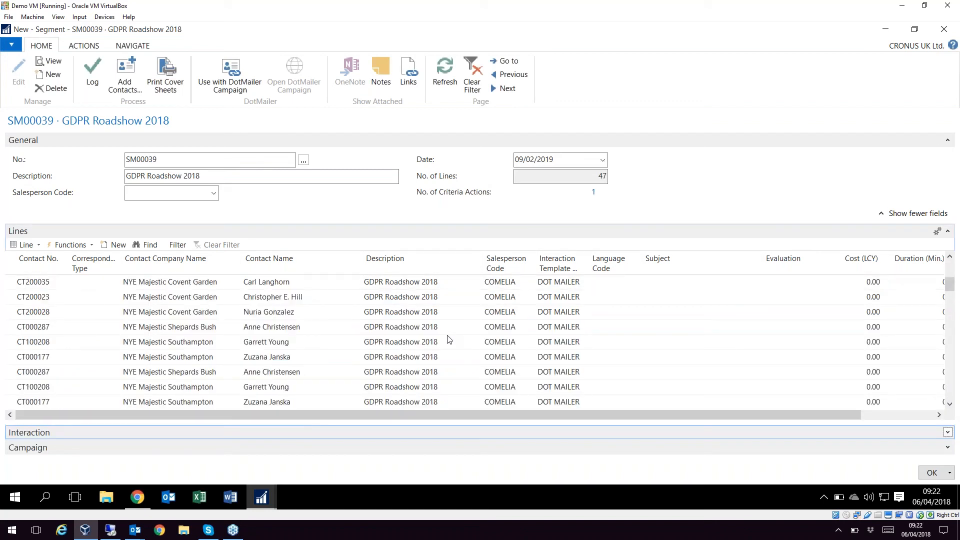
scroll(449, 339, "down", 5)
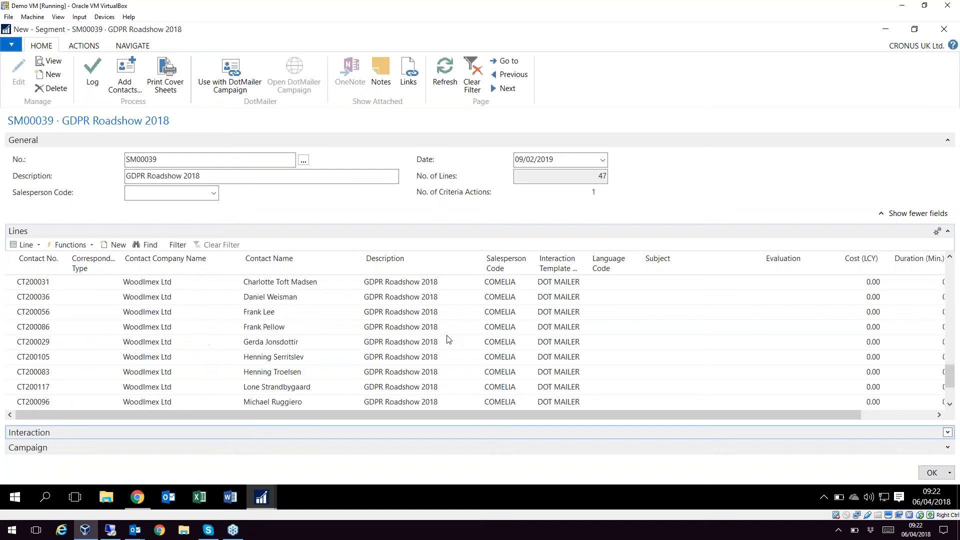
scroll(449, 340, "up", 10)
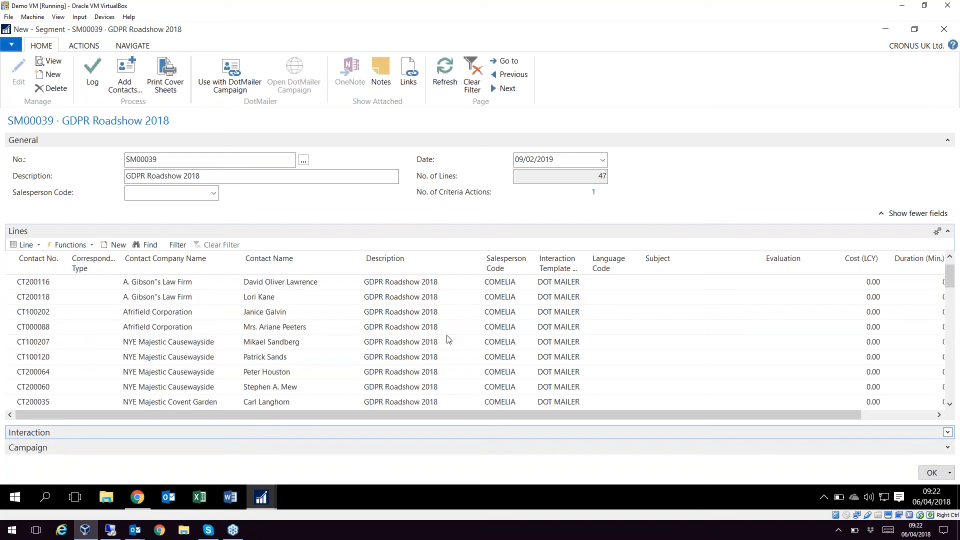
scroll(449, 341, "down", 10)
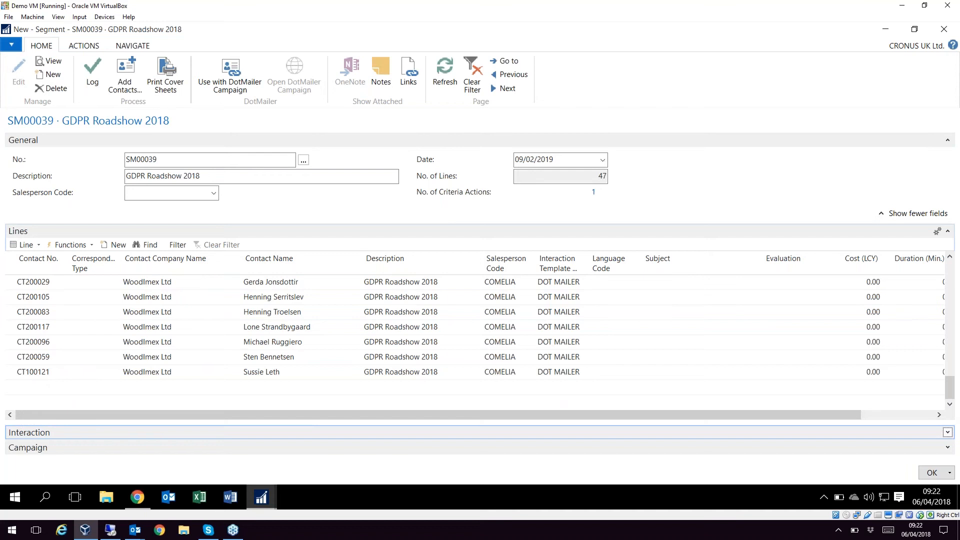
Delete the last contact line from the GDPR Roadshow 2018 segment
left_click(35, 376)
right_click(11, 373)
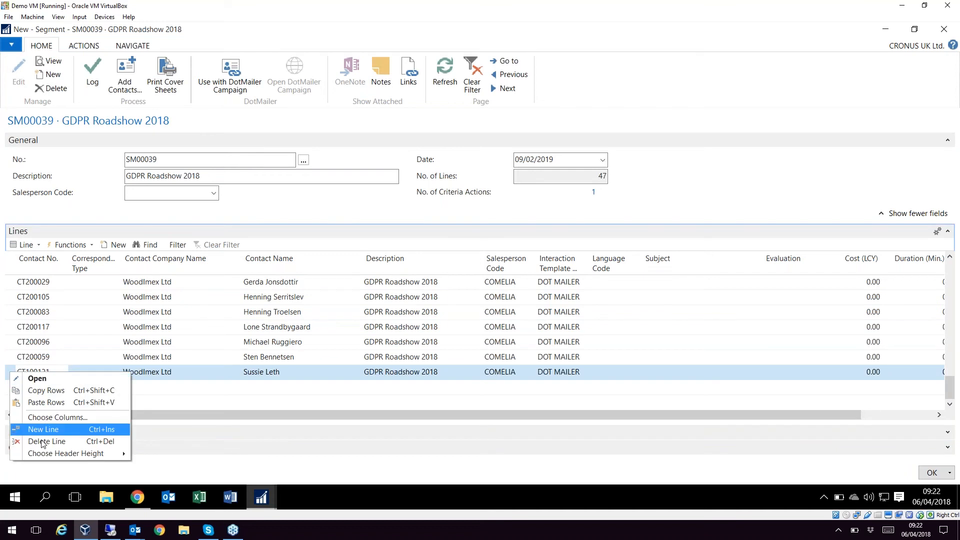
left_click(43, 444)
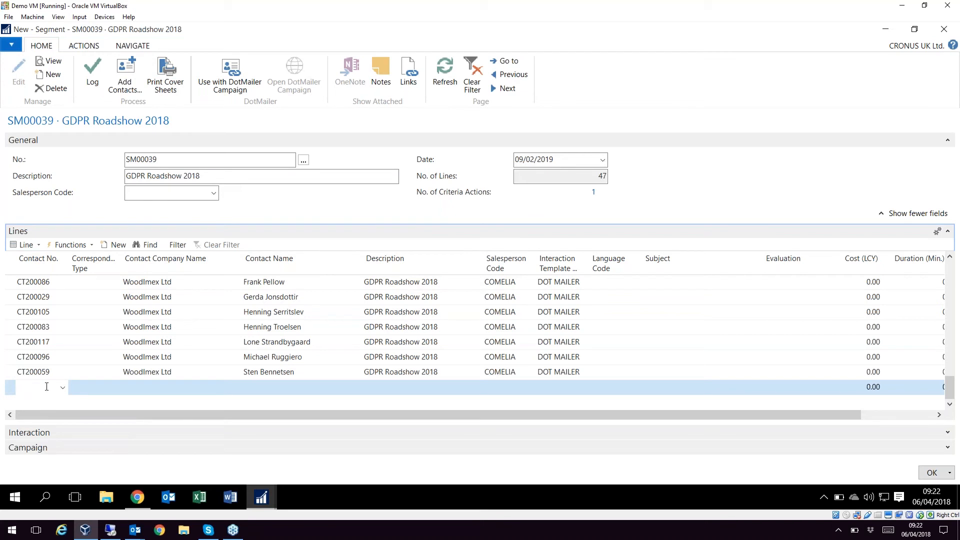
Add a segment line for the Kortrijk contact of Overschrijd de Grens SA, looking it up by first name
type("tom")
left_click(62, 388)
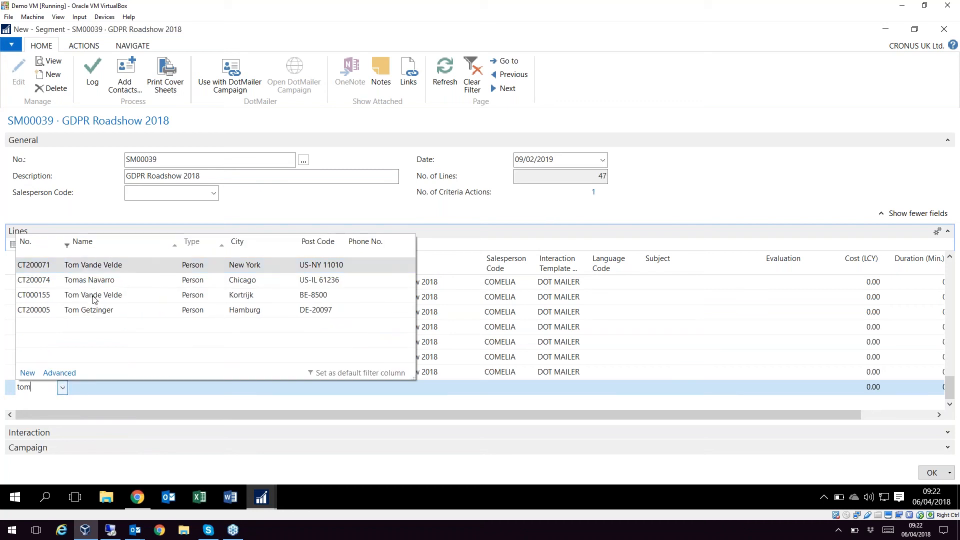
left_click(95, 296)
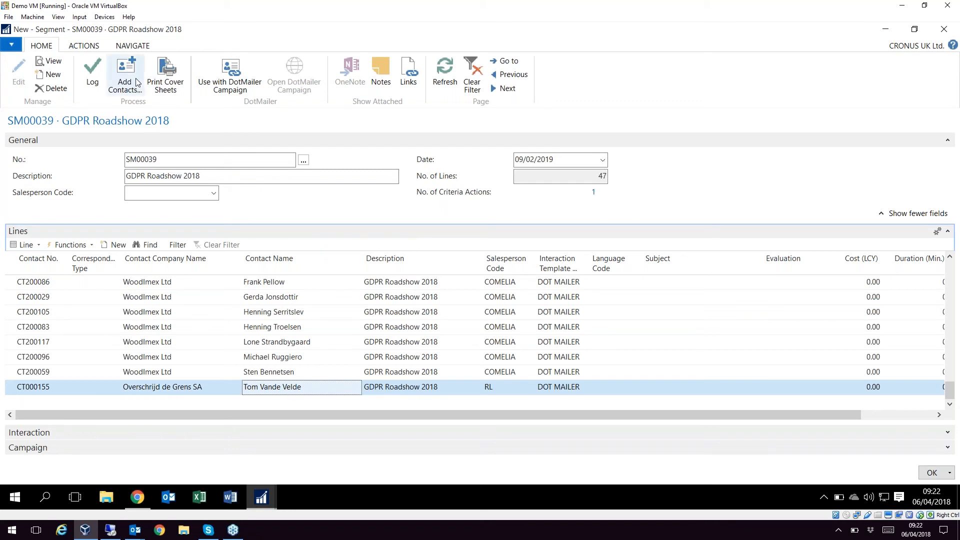
Examine the segment's criteria for the recorded add and remove contact actions and their filters, and close them
left_click(129, 46)
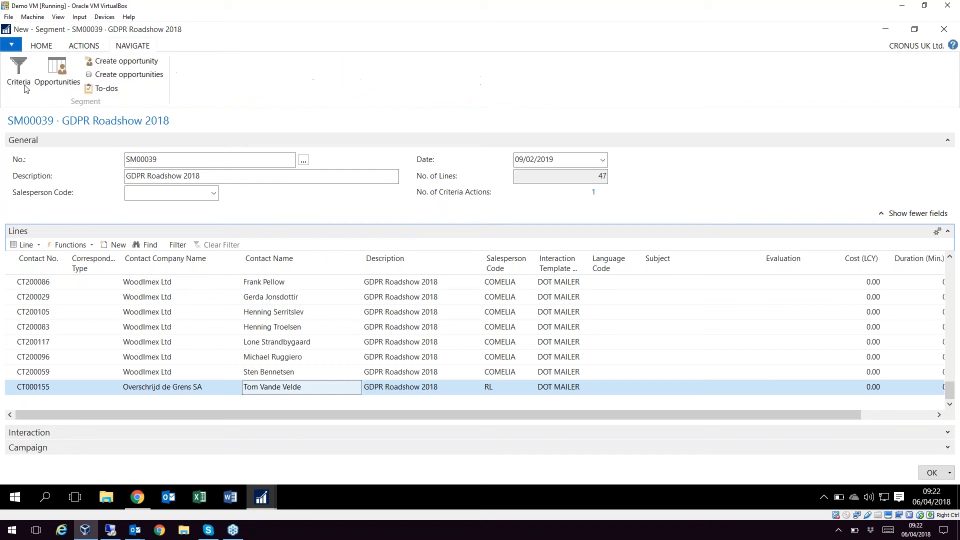
left_click(18, 73)
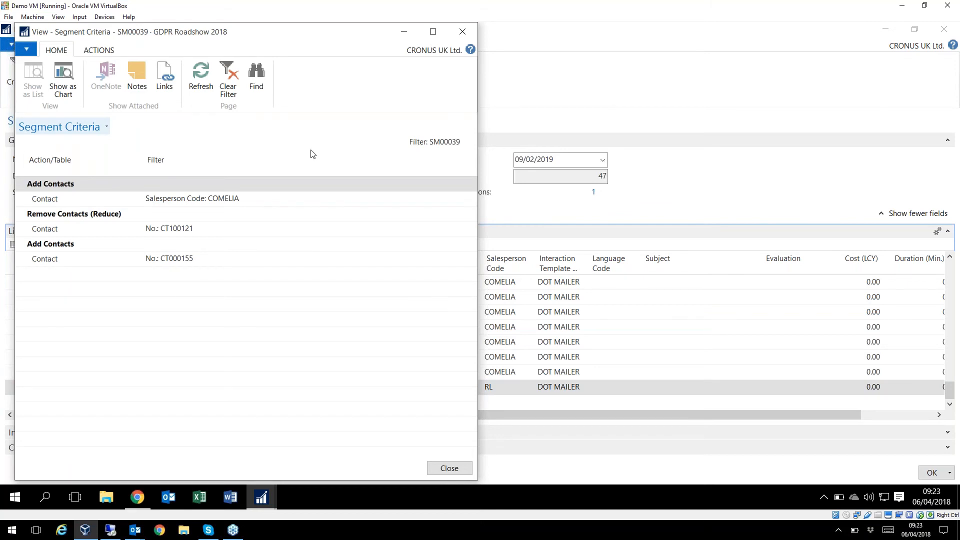
left_click(449, 468)
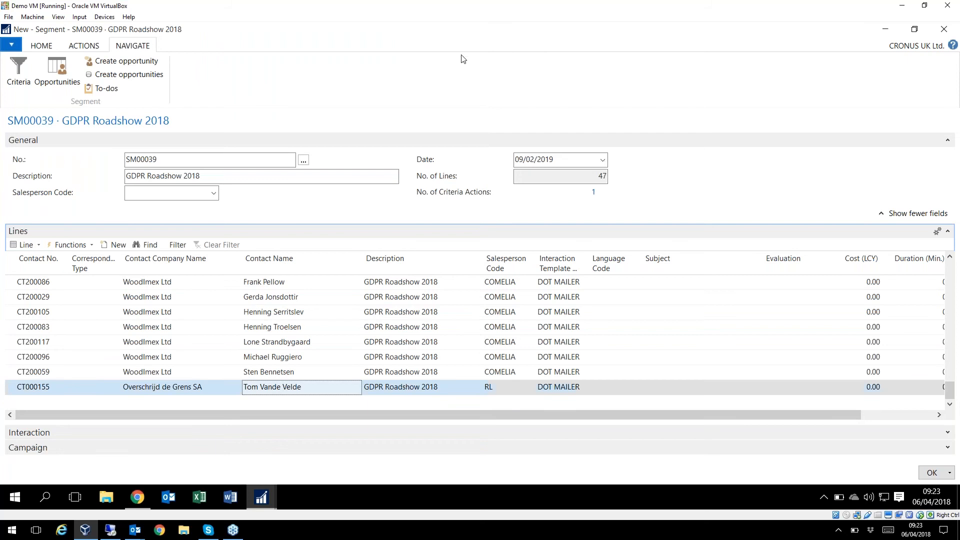
Use the GDPR Roadshow 2018 segment with a DotMailer campaign so its contacts are imported into the DotMailer address book
left_click(85, 48)
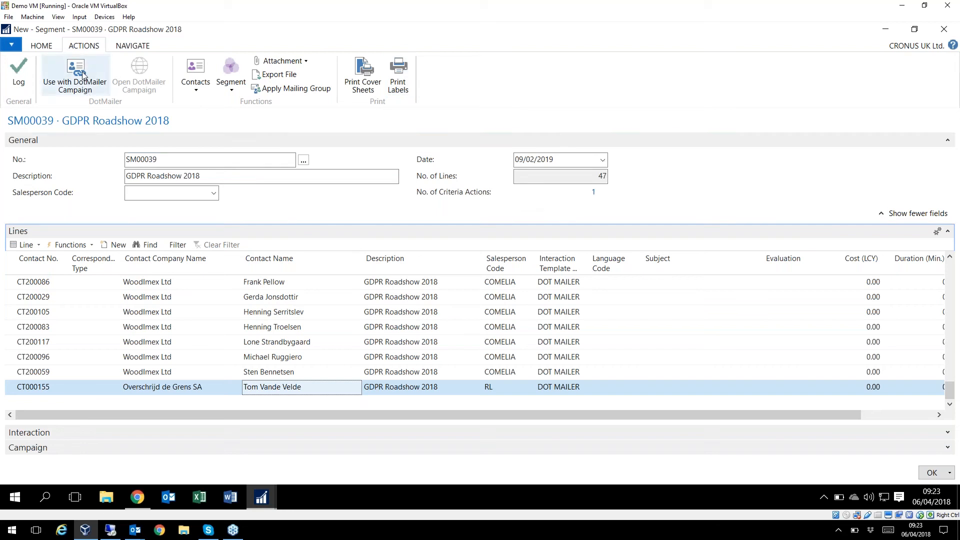
scroll(101, 113, "up", 2)
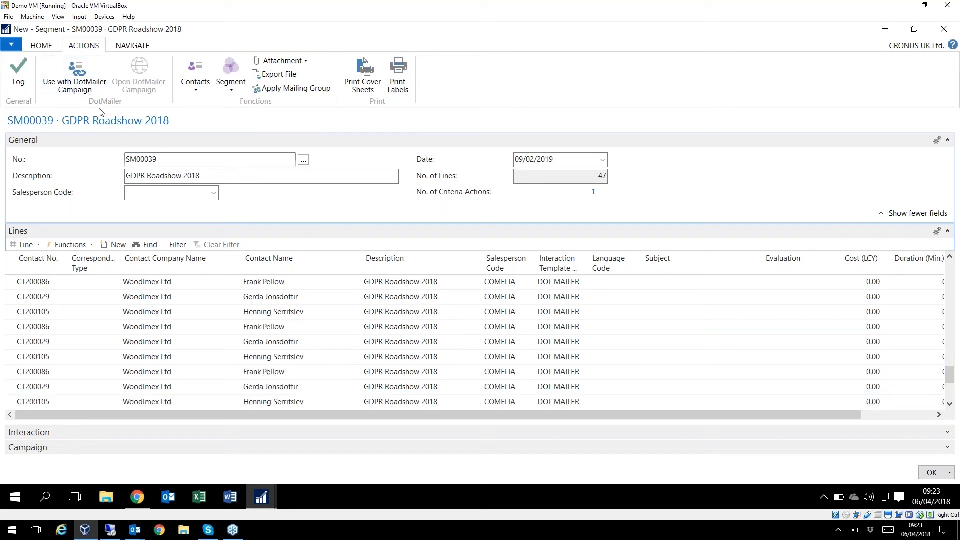
left_click(92, 71)
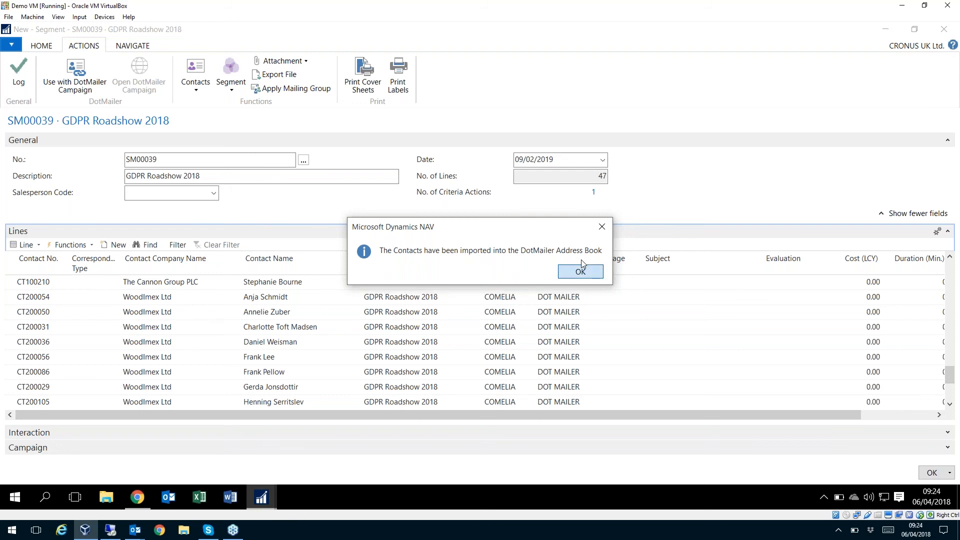
left_click(571, 275)
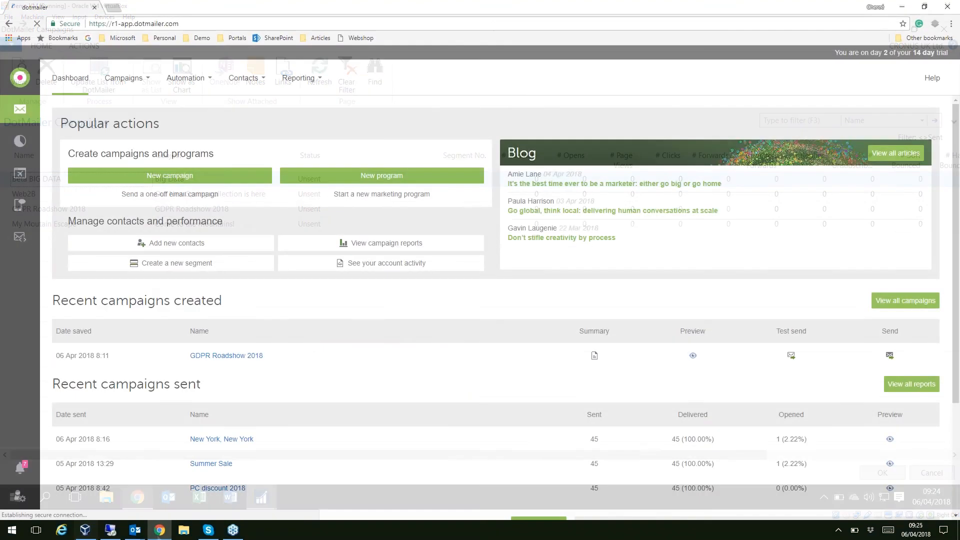
Switch to dotmailer in the browser and open the recently created GDPR Roadshow 2018 campaign for editing
scroll(446, 344, "down", 1)
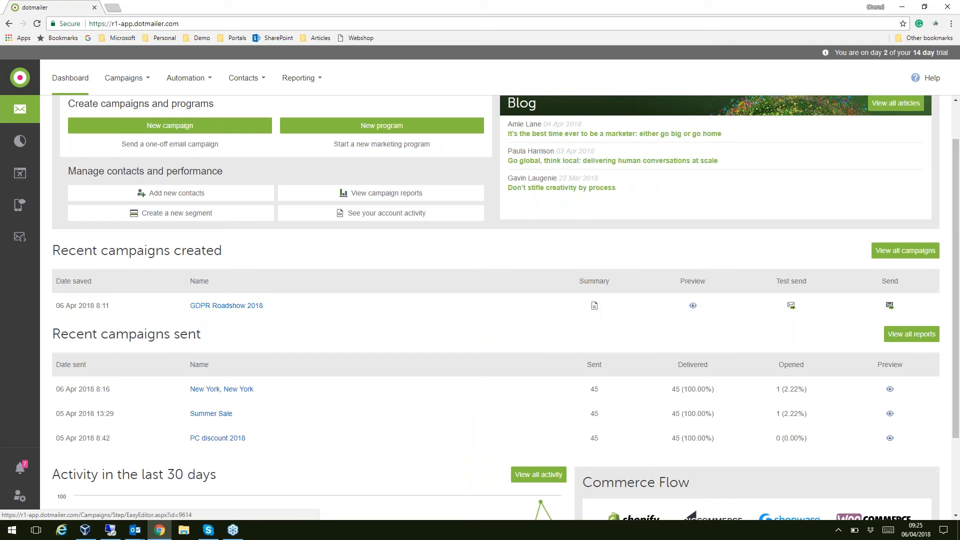
scroll(480, 298, "up", 1)
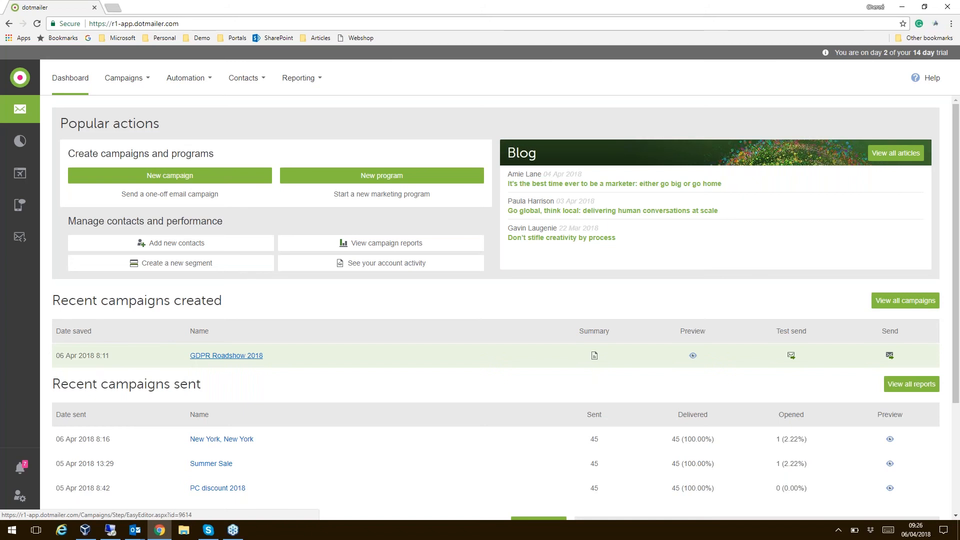
left_click(226, 355)
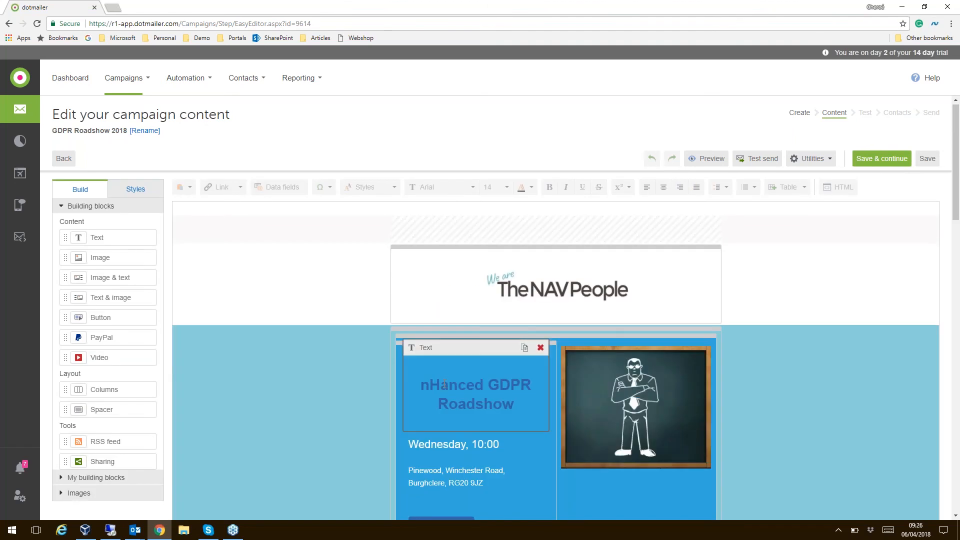
Examine the whole campaign email, including the event details, sign-up button, nHanced GDPR text, speakers and footer
scroll(445, 384, "down", 3)
scroll(332, 333, "up", 4)
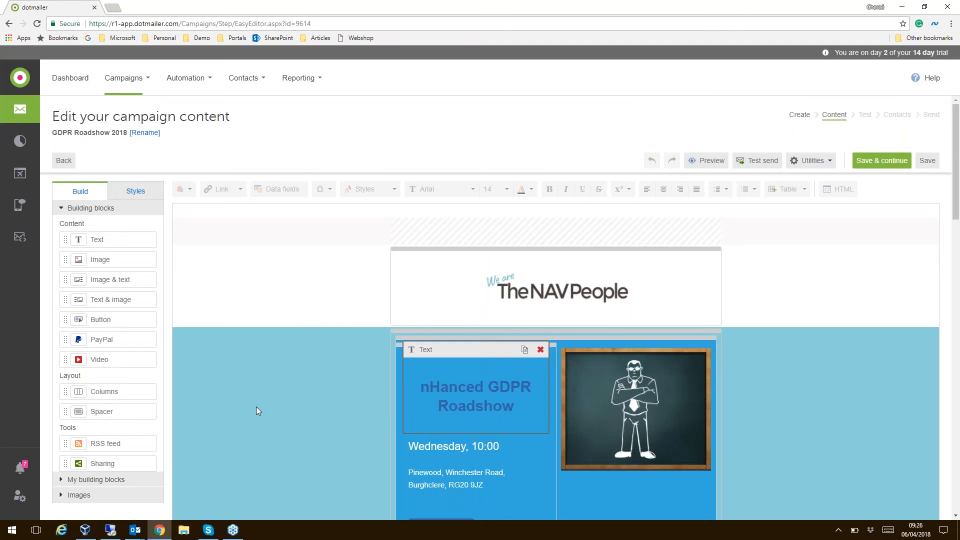
scroll(253, 392, "down", 2)
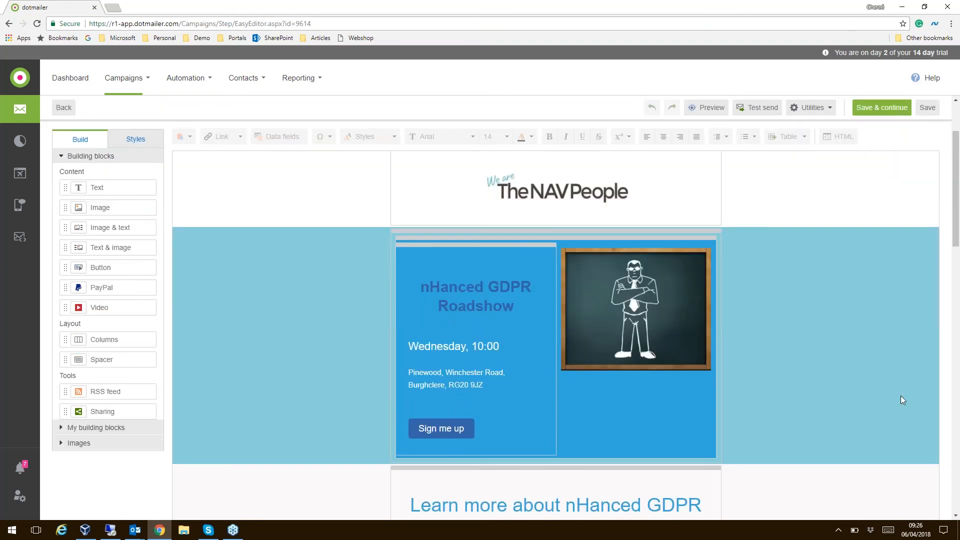
scroll(773, 340, "down", 2)
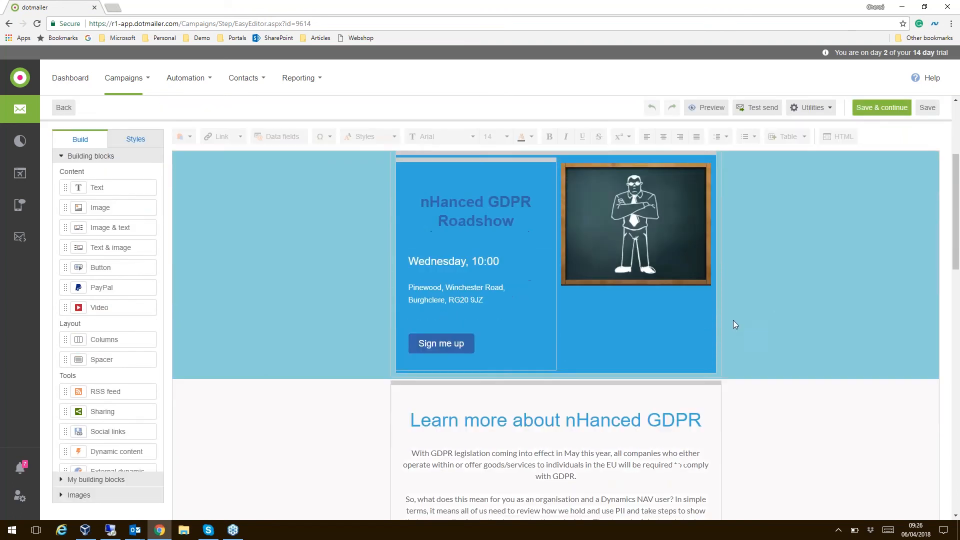
scroll(733, 322, "down", 1)
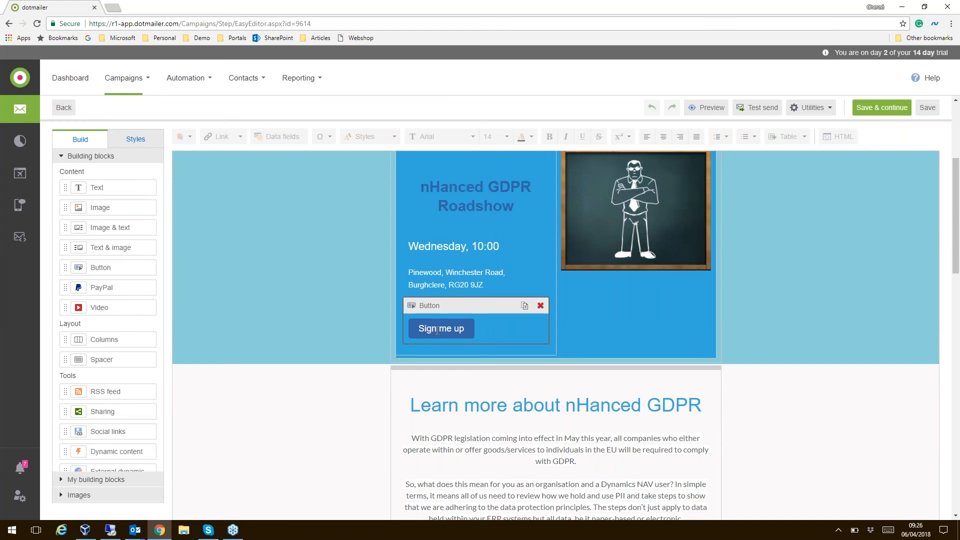
scroll(807, 388, "down", 2)
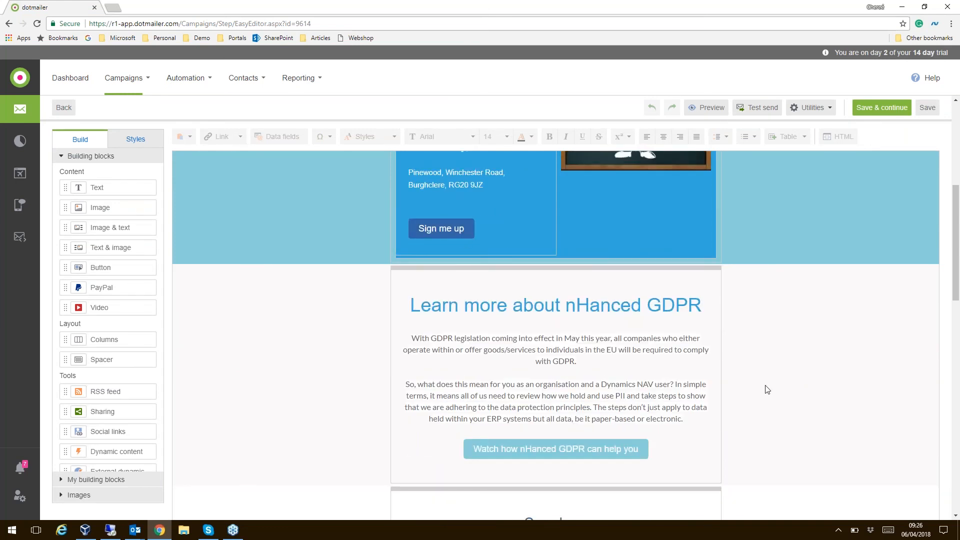
scroll(800, 397, "down", 1)
scroll(833, 407, "down", 8)
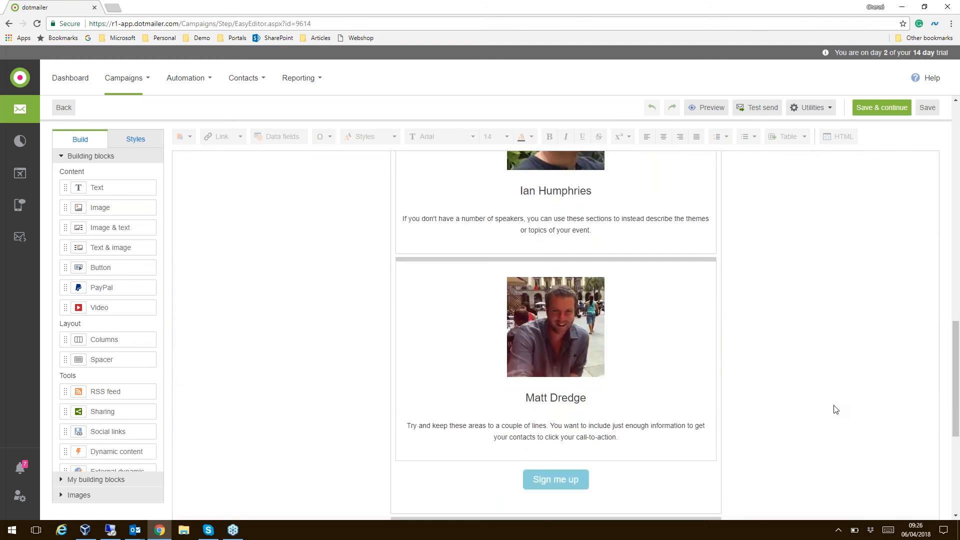
scroll(834, 407, "down", 5)
mouse_move(651, 287)
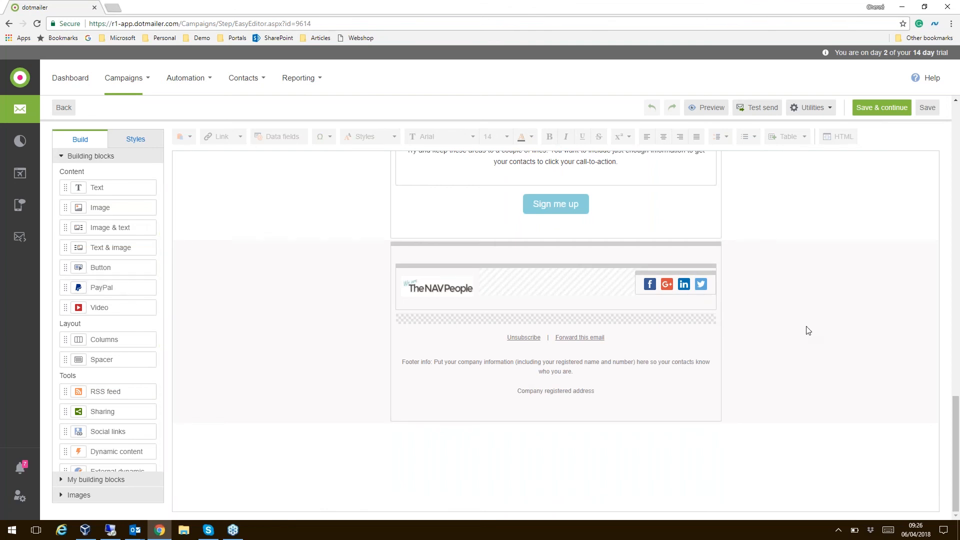
scroll(808, 329, "up", 4)
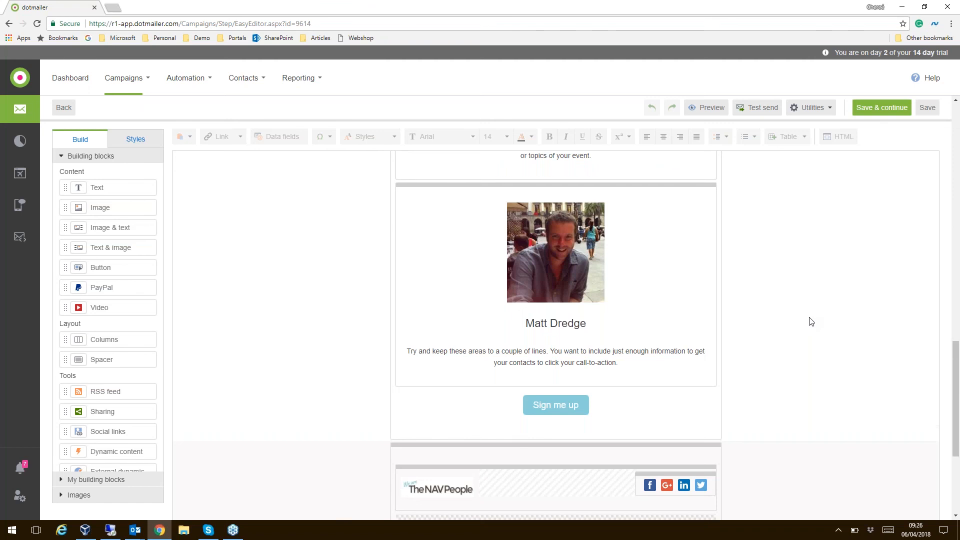
scroll(810, 325, "up", 3)
scroll(811, 323, "up", 10)
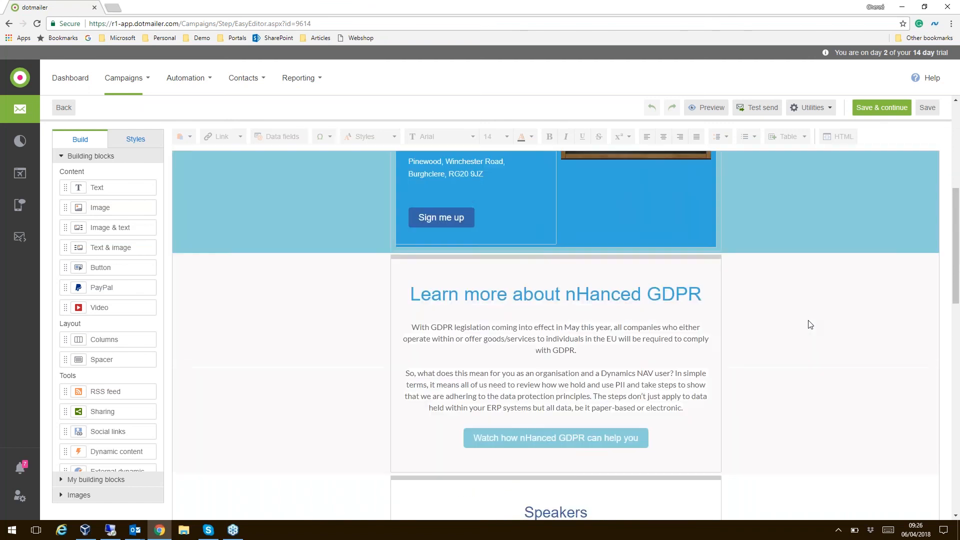
scroll(811, 325, "up", 4)
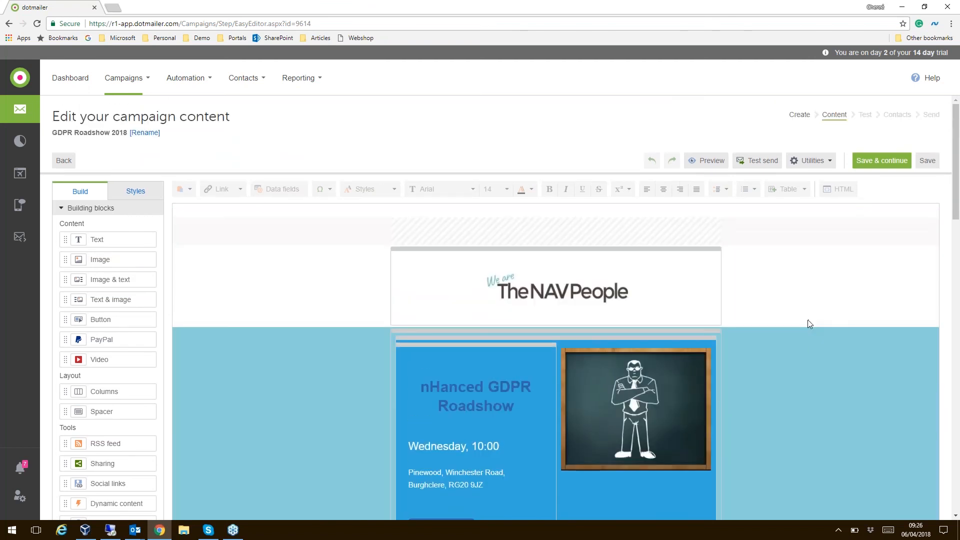
Save the campaign content and its plain text version, and continue past the test stage to contact selection
left_click(877, 166)
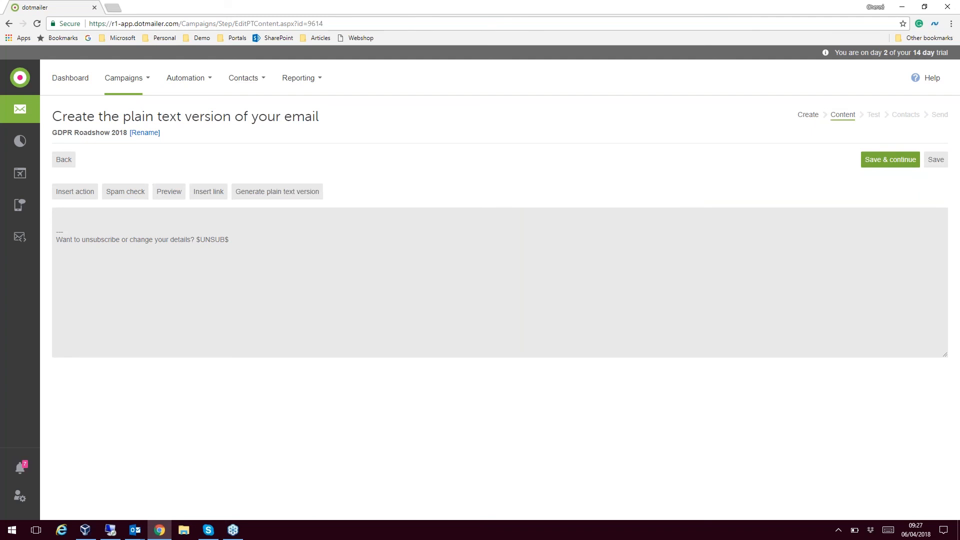
left_click(883, 160)
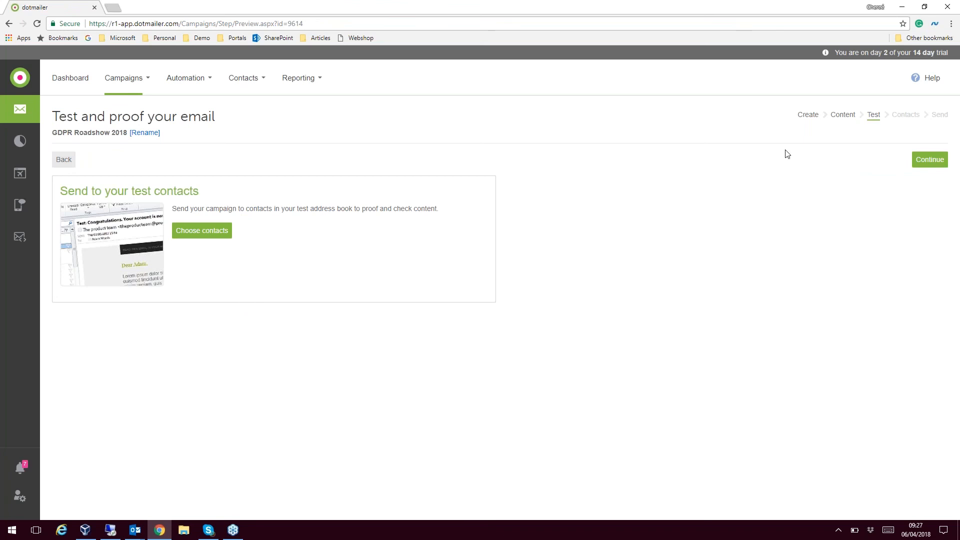
left_click(931, 161)
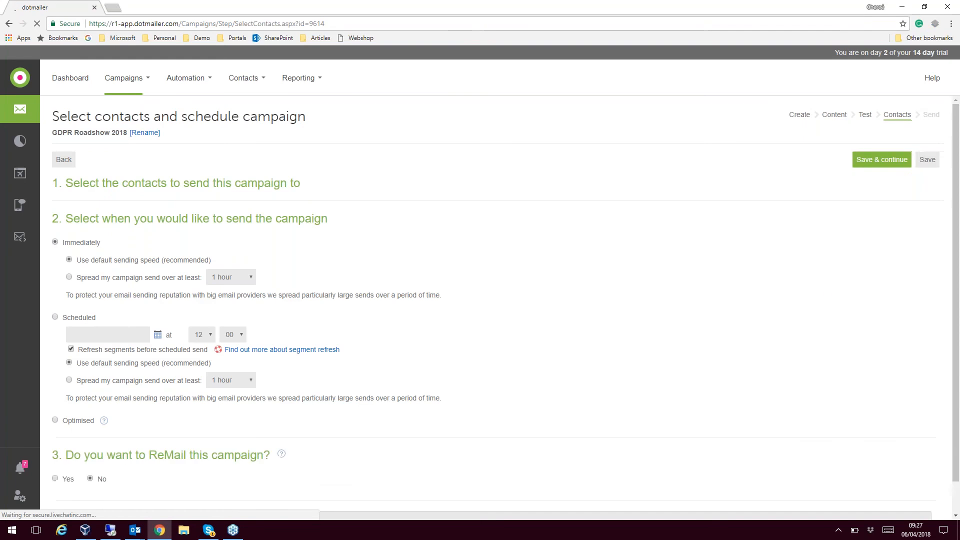
Select the SM00039 GDPR Roadshow 2018 address book as the campaign's recipients
scroll(589, 284, "down", 2)
scroll(403, 246, "down", 3)
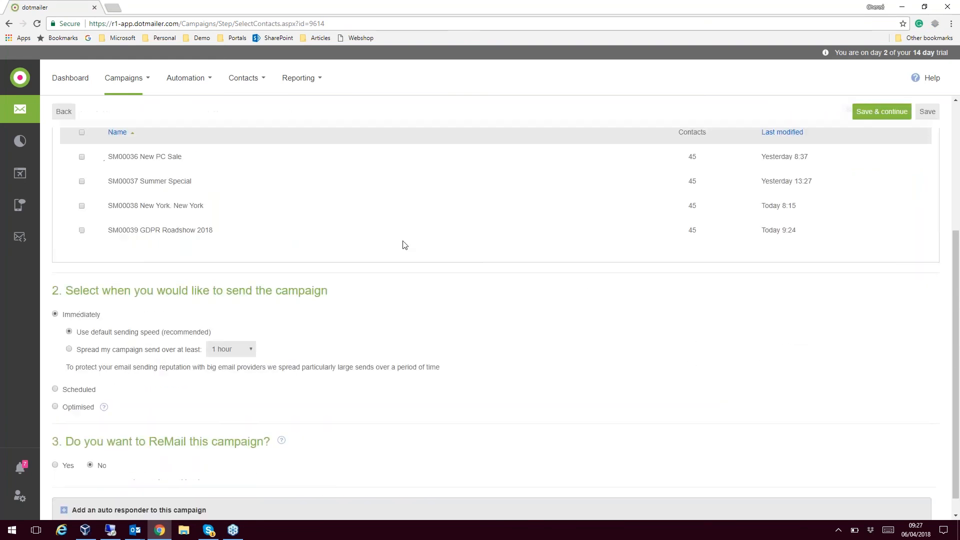
scroll(403, 246, "up", 4)
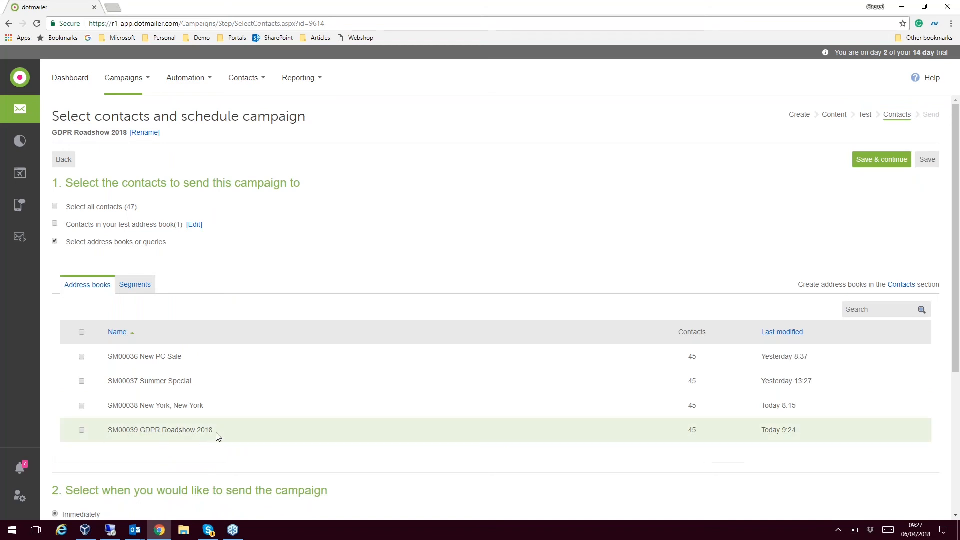
left_click(81, 430)
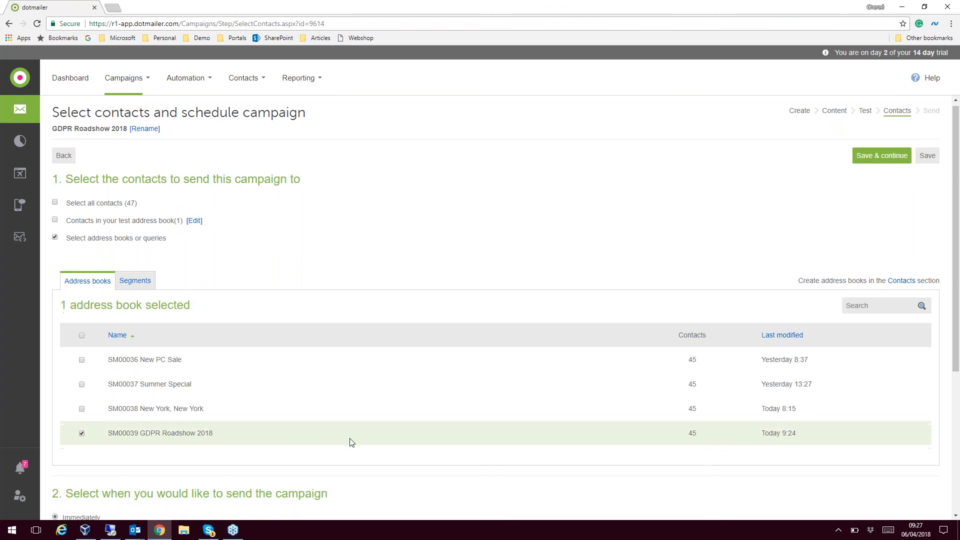
Save the recipients with immediate sending at default speed and no ReMail, and check the campaign summary before sending
scroll(605, 440, "down", 2)
scroll(605, 441, "down", 2)
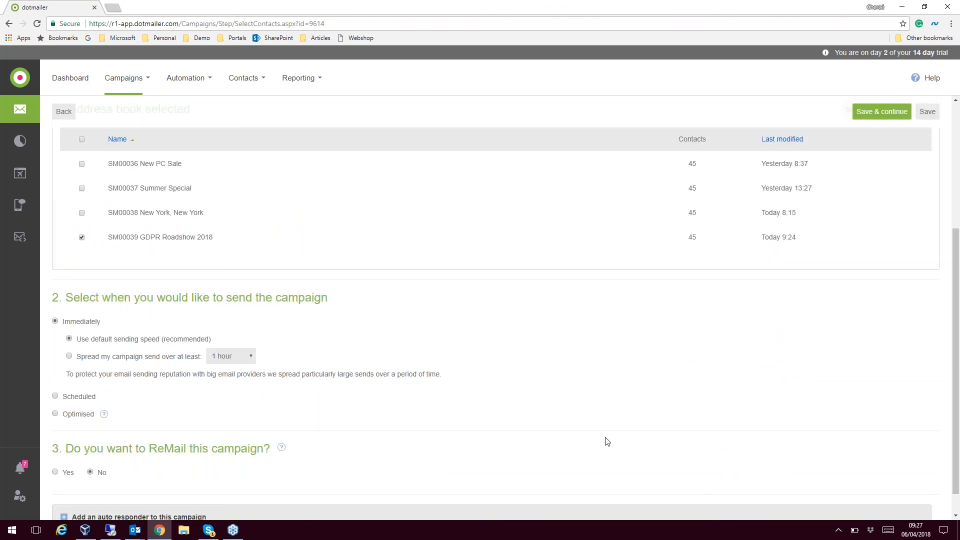
scroll(607, 441, "down", 1)
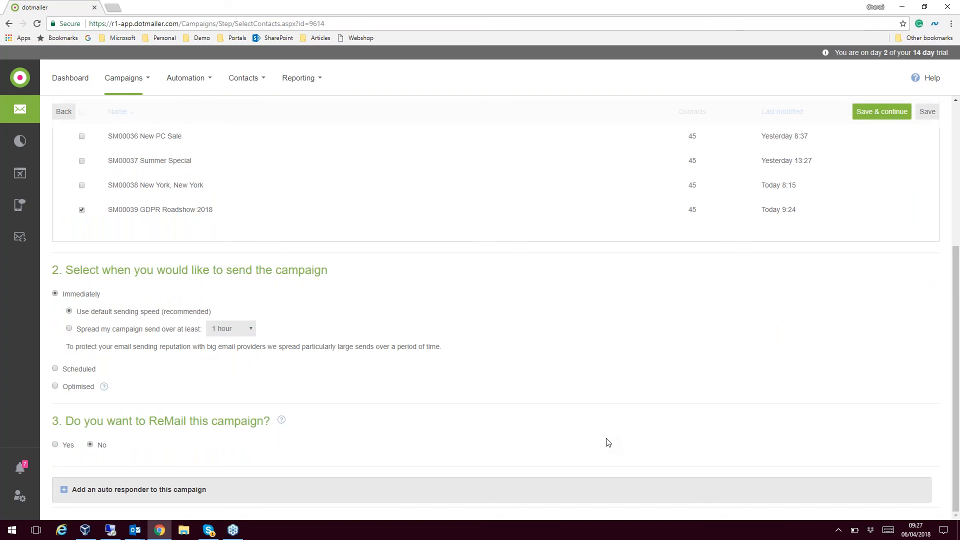
scroll(608, 442, "up", 3)
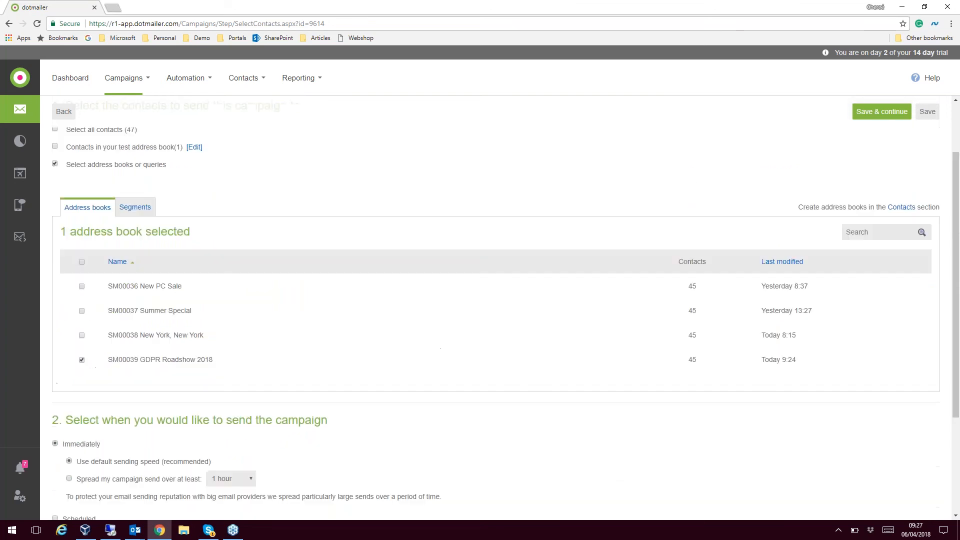
left_click(862, 117)
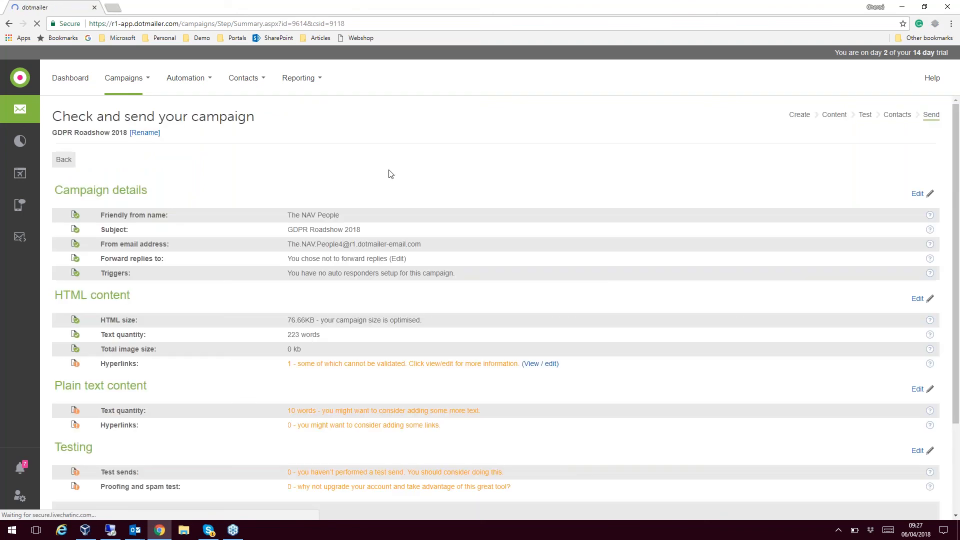
scroll(537, 320, "down", 2)
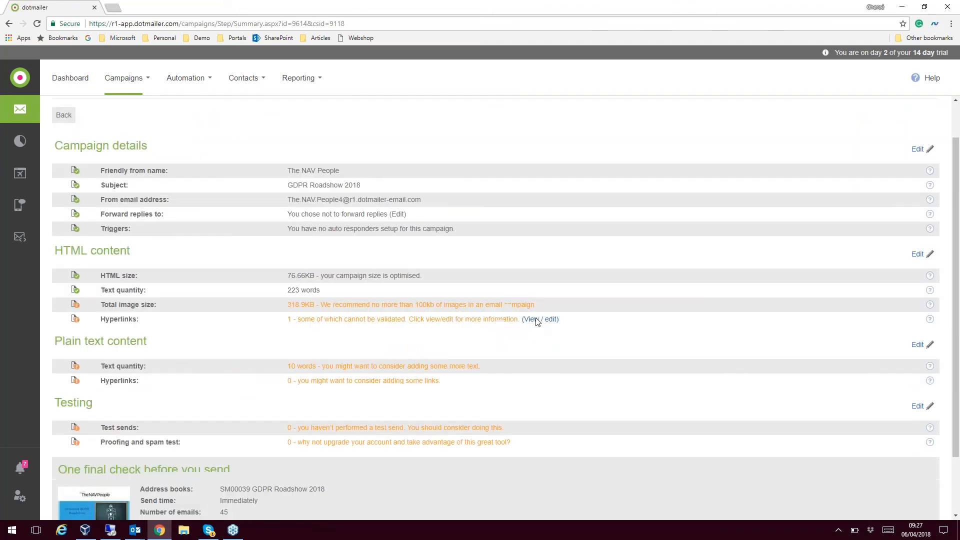
Review the campaign summary and send the GDPR Roadshow 2018 campaign immediately, confirming the send
scroll(537, 321, "up", 1)
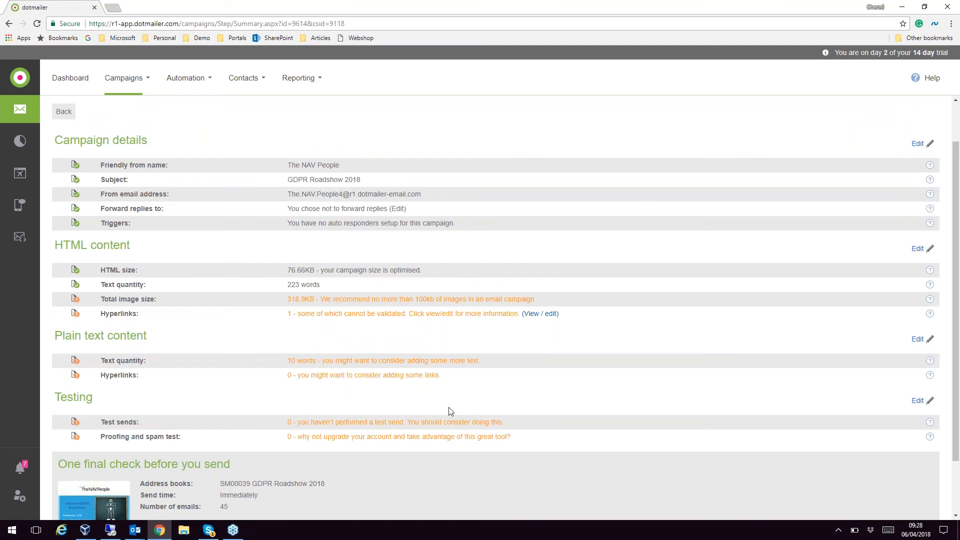
scroll(450, 412, "down", 2)
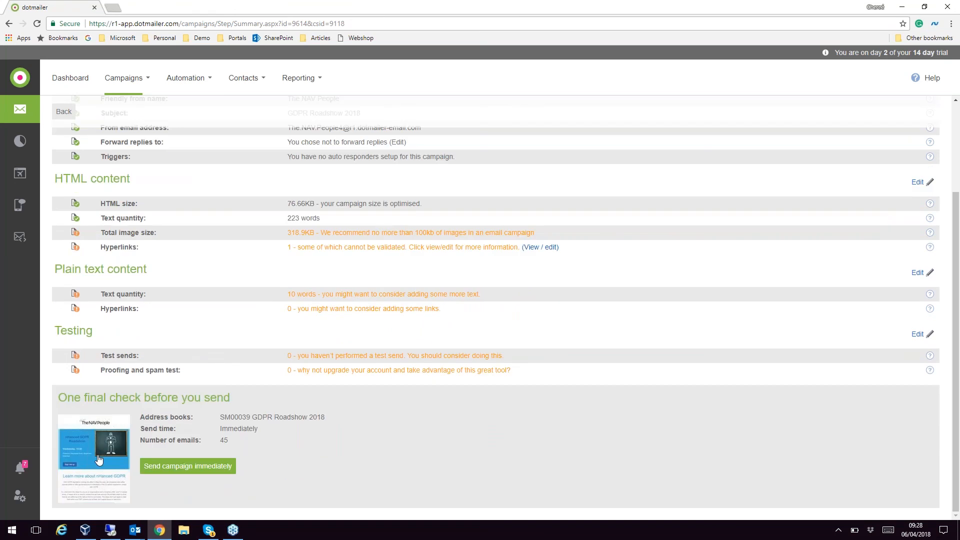
left_click(197, 471)
left_click(393, 334)
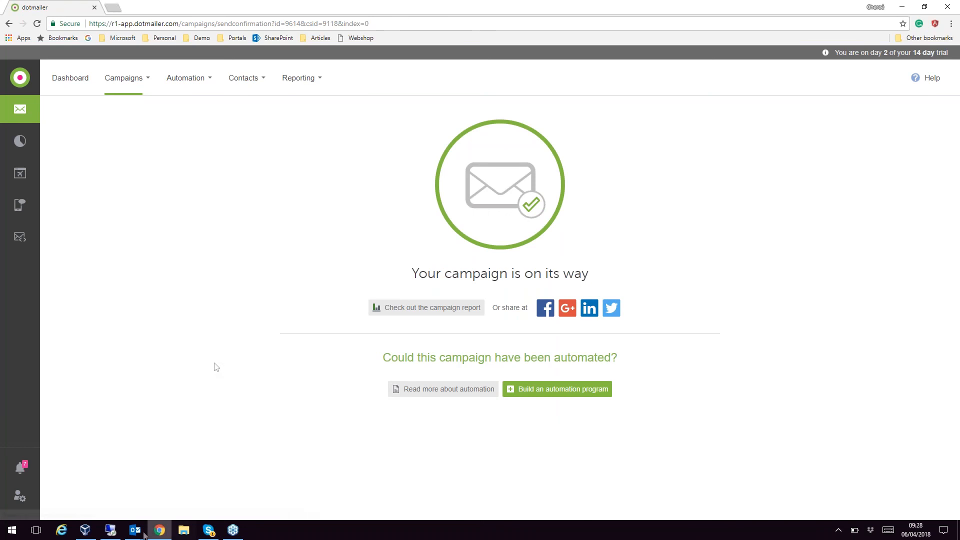
Open the received GDPR Roadshow 2018 email in Outlook, download its pictures and read through to the speakers
mouse_move(142, 534)
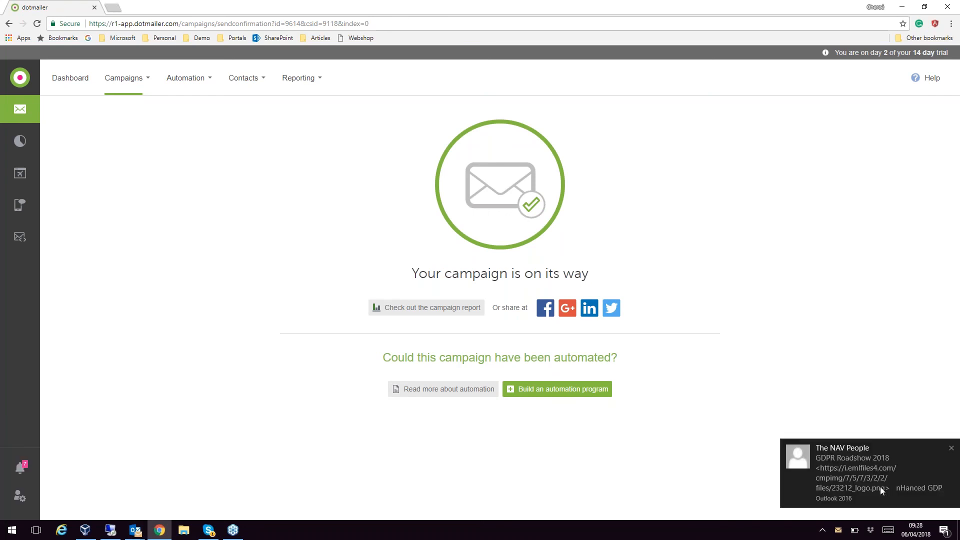
left_click(918, 476)
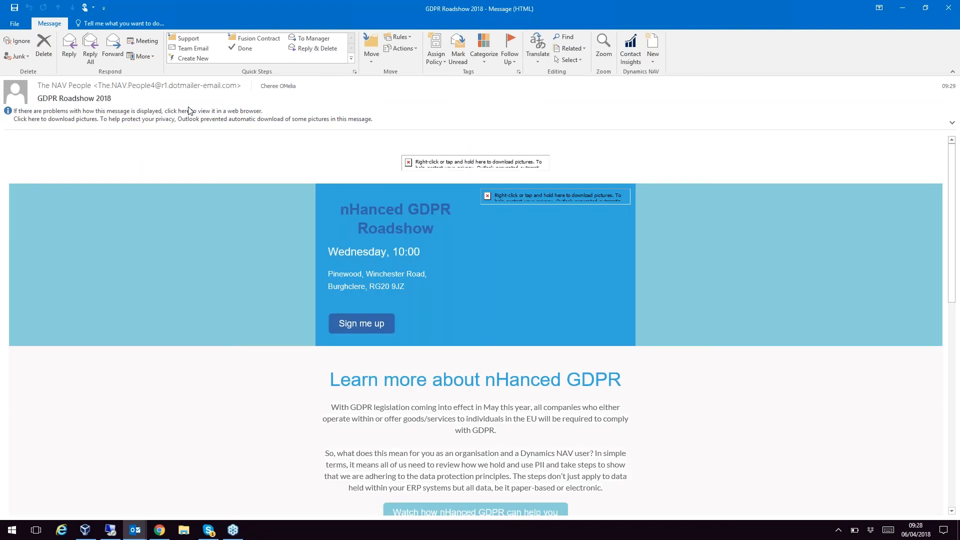
left_click(190, 115)
left_click(156, 125)
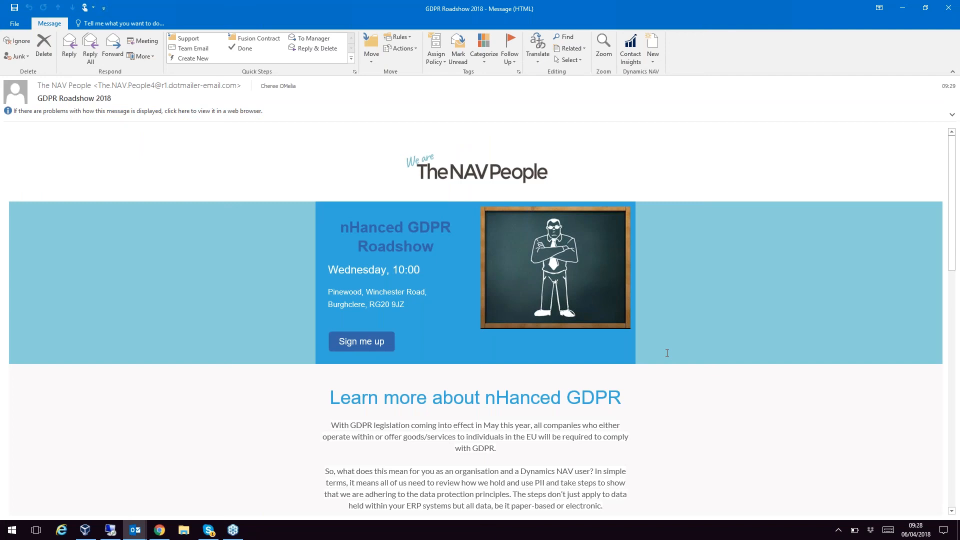
scroll(667, 353, "down", 5)
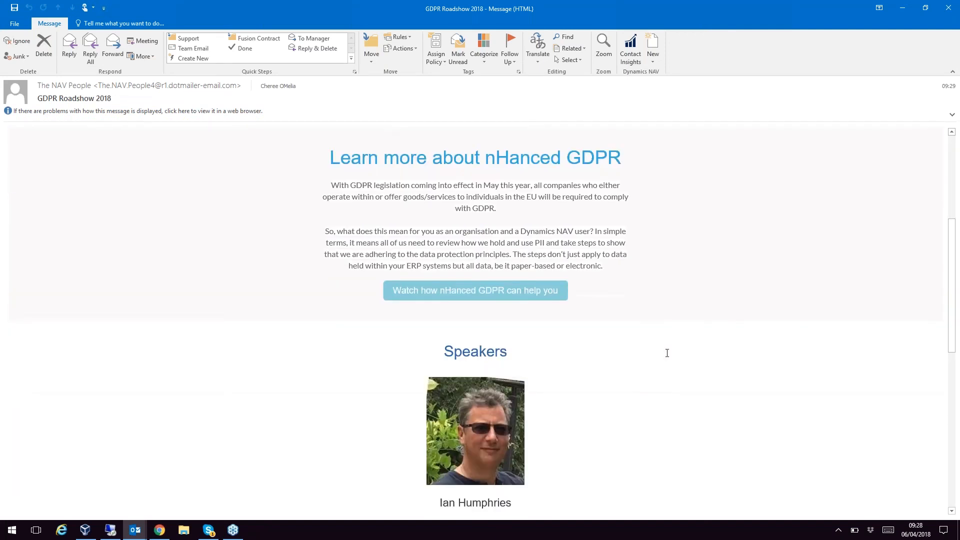
scroll(667, 353, "down", 5)
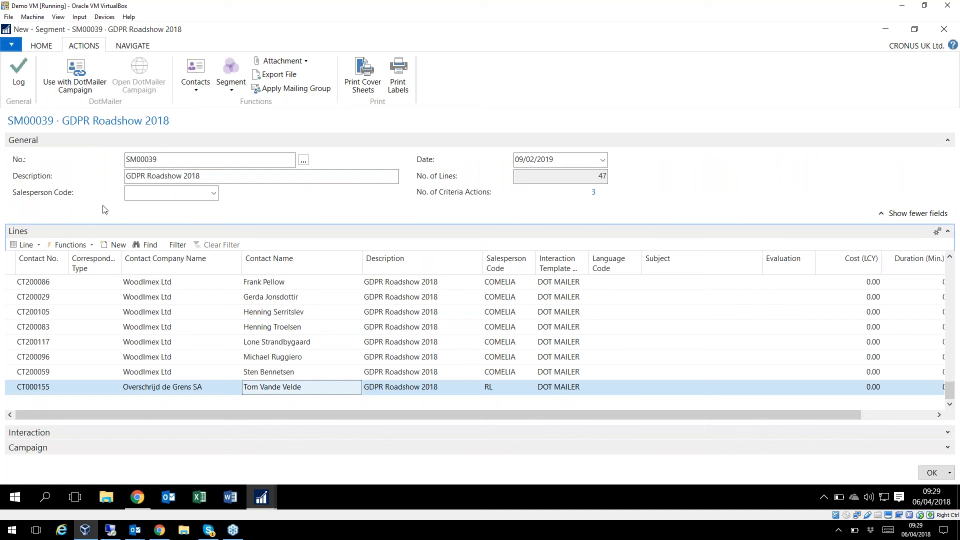
Log the SM00039 GDPR Roadshow 2018 segment in Dynamics NAV
left_click(28, 79)
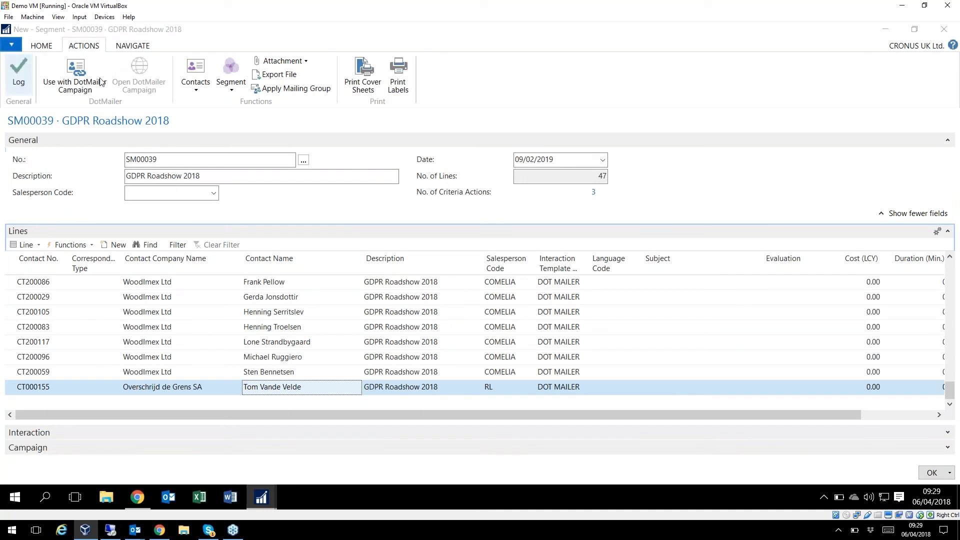
left_click(73, 205)
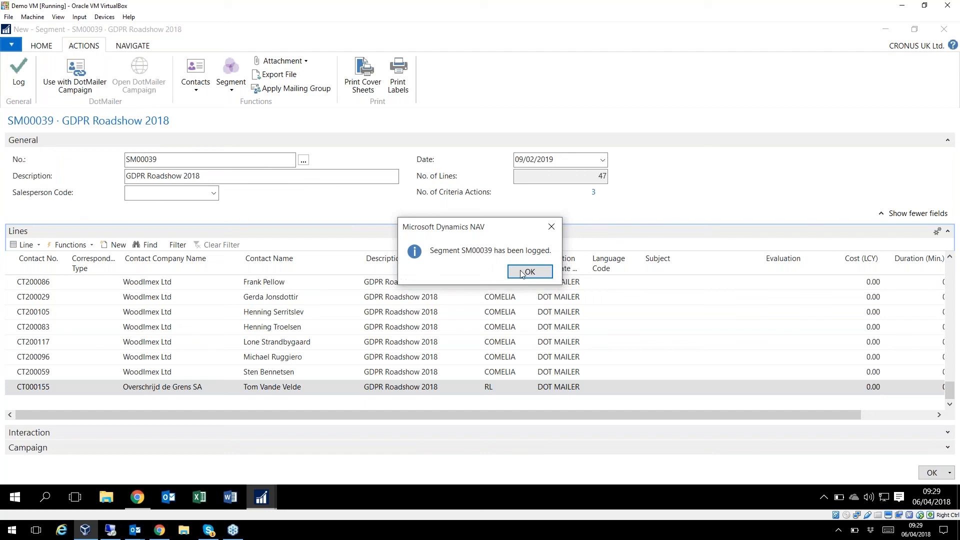
left_click(525, 273)
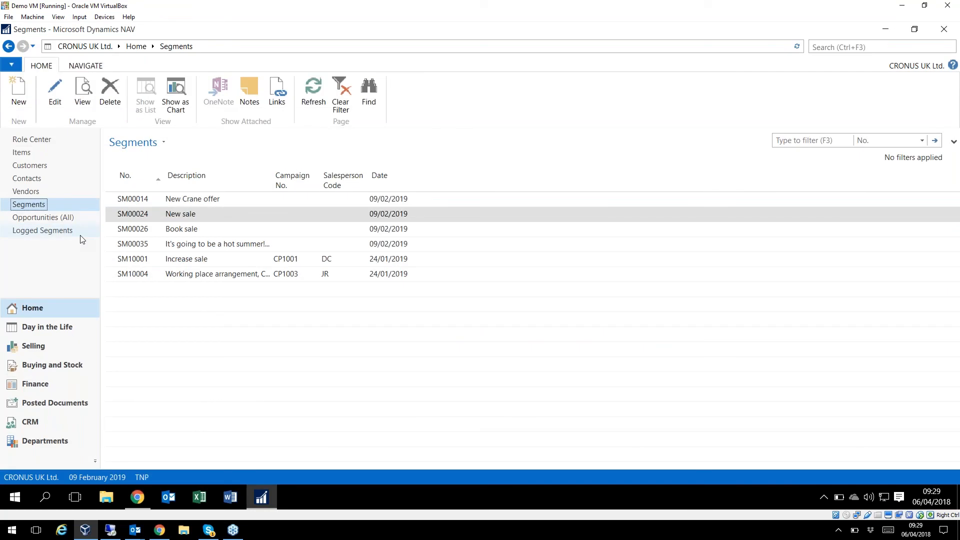
Open the DotMailer campaign card for logged segment SM00040 GDPR Roadshow 2018 and update its activity
left_click(50, 231)
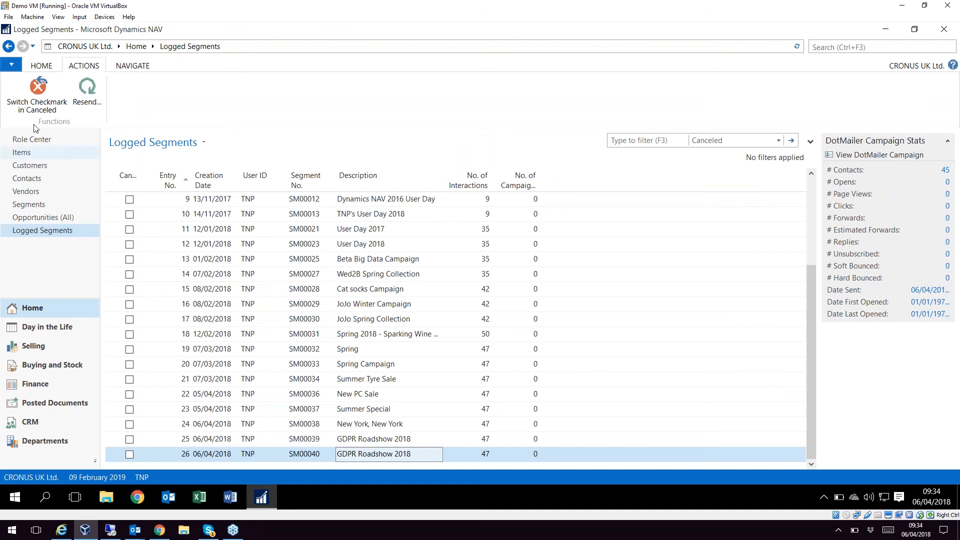
left_click(45, 67)
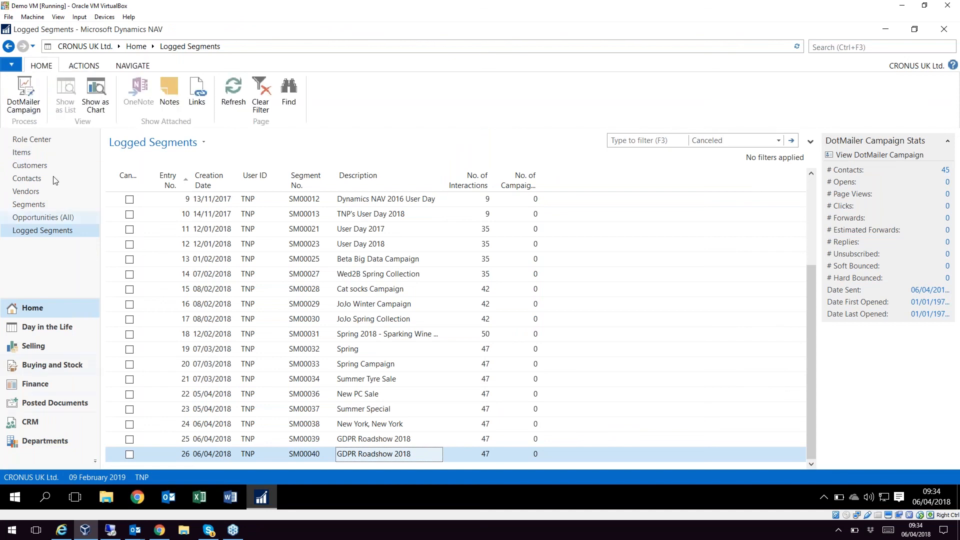
left_click(34, 95)
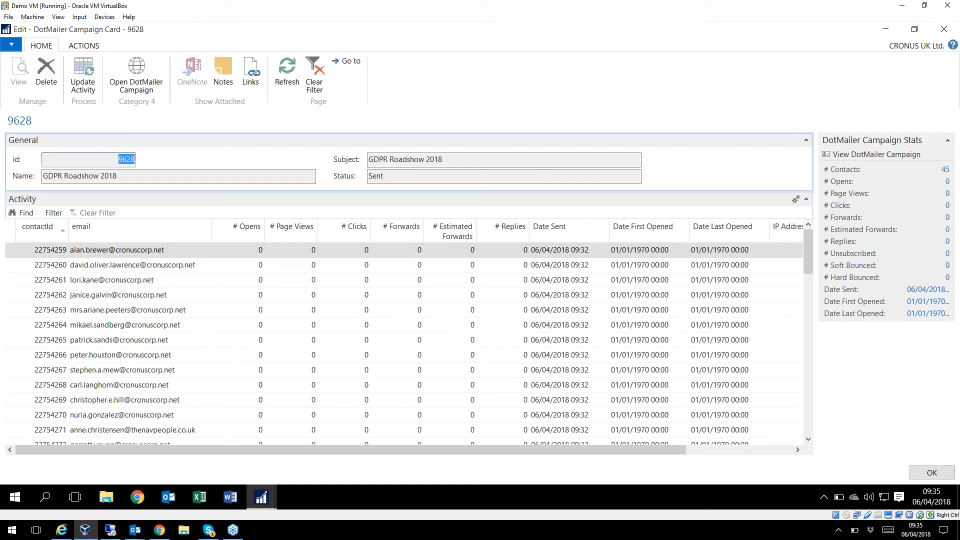
scroll(293, 296, "down", 3)
scroll(295, 300, "up", 3)
left_click(85, 75)
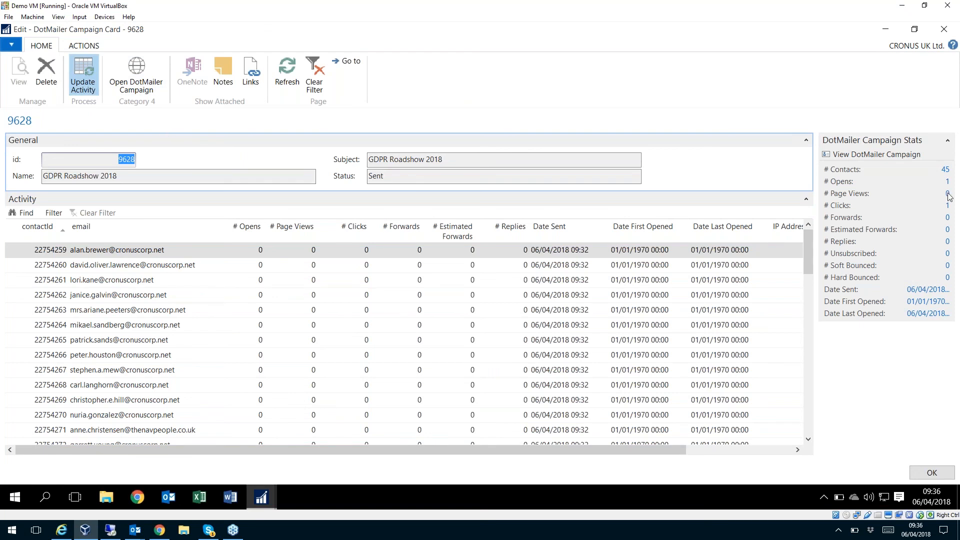
Examine the recipients' activity, including opens, clicks, IP address, unsubscribes and bounces, and close the campaign card
scroll(289, 318, "down", 5)
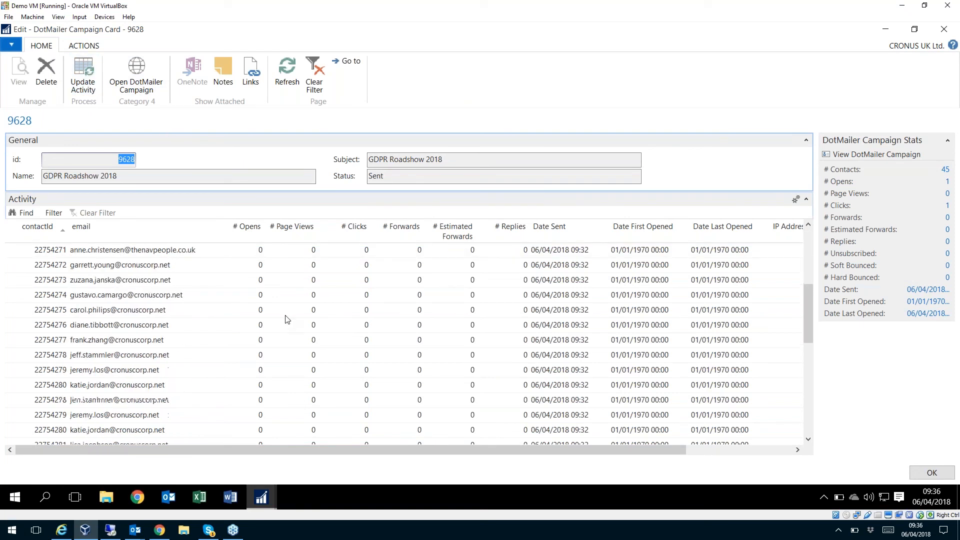
left_click(160, 404)
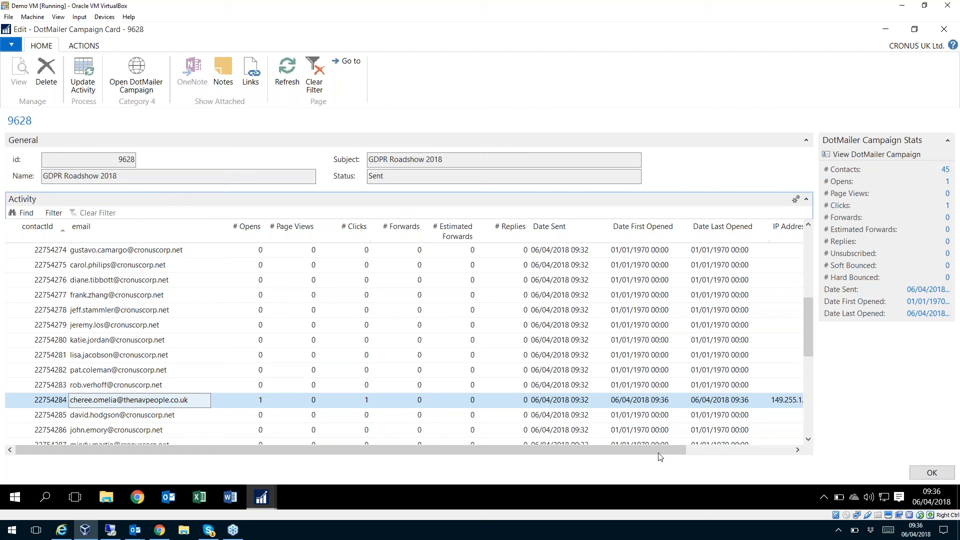
left_click_drag(664, 456, 795, 460)
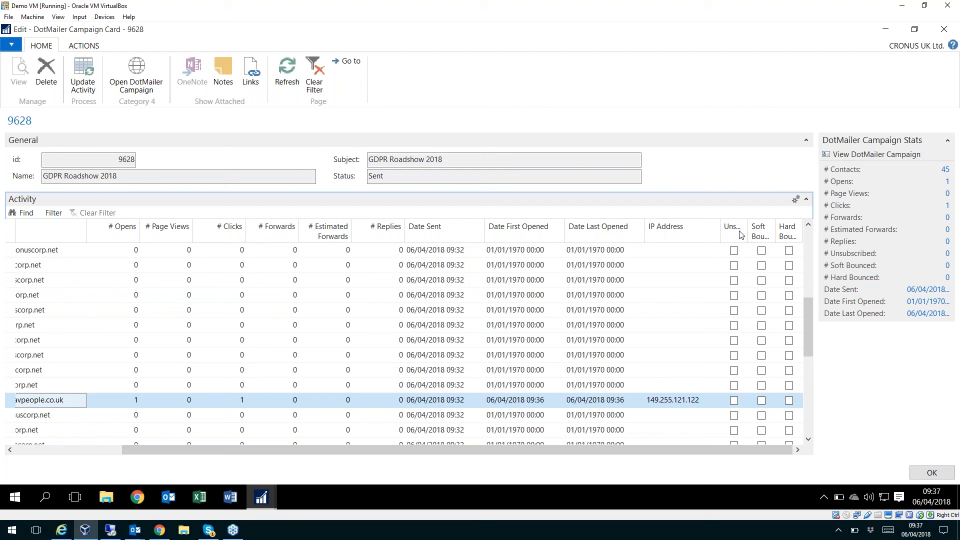
left_click(945, 477)
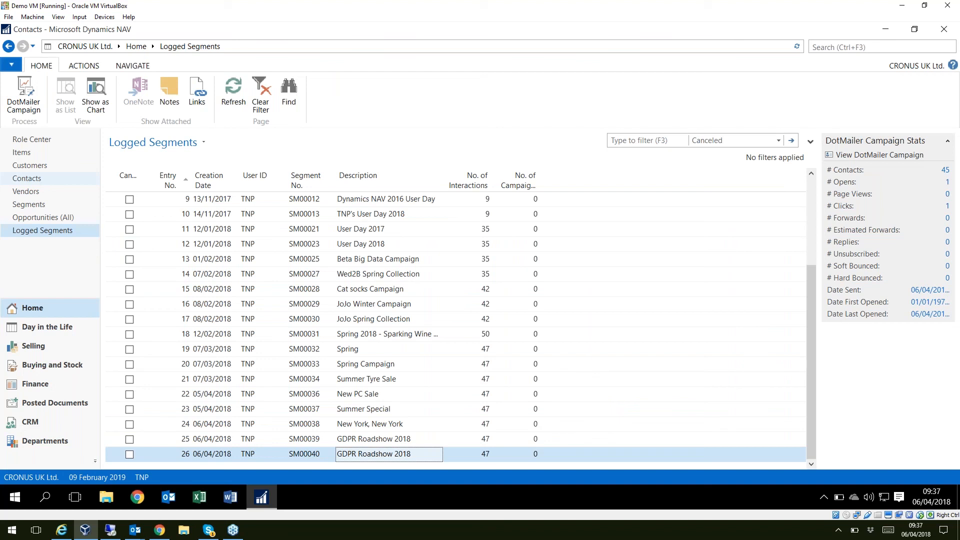
View the interaction log entries of the contact The Cannon Group PLC, sorted by date in descending order
left_click(25, 179)
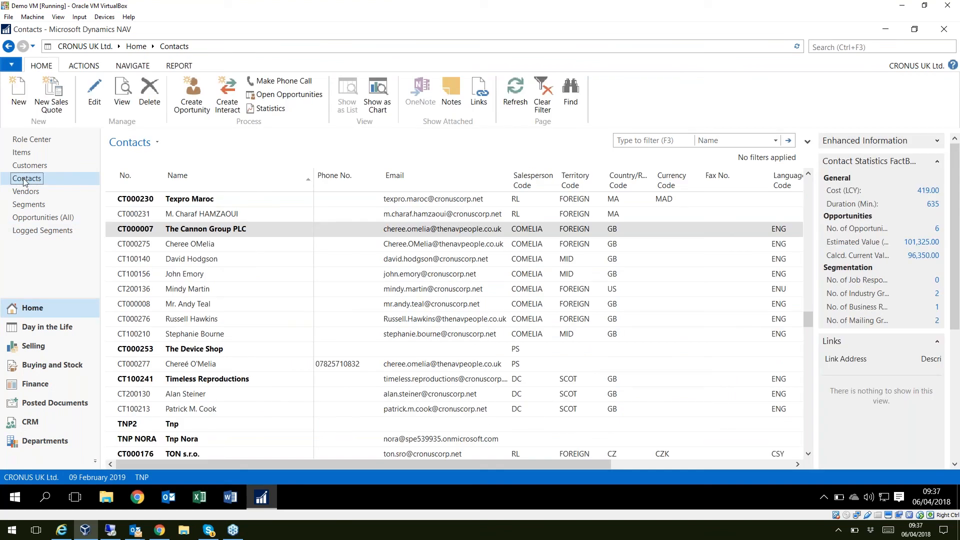
left_click(148, 67)
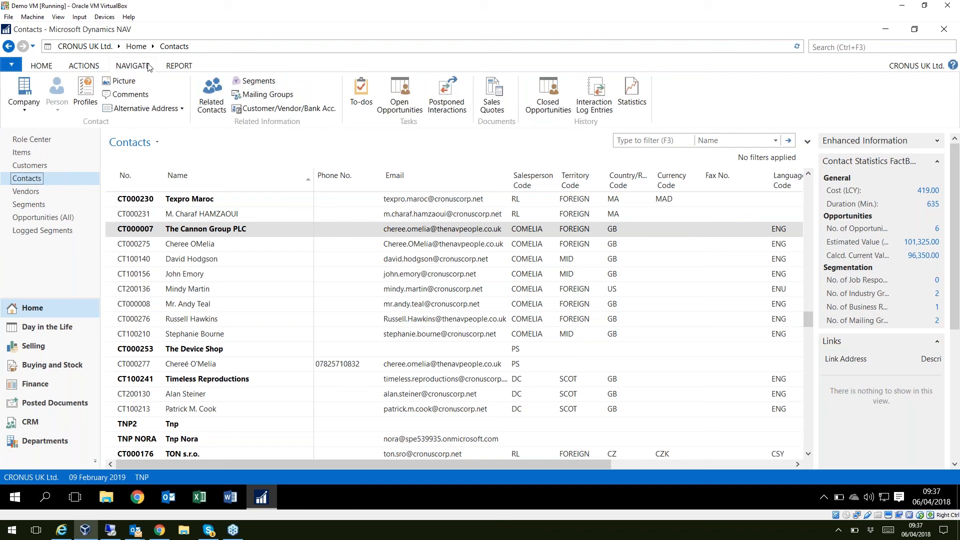
left_click(596, 107)
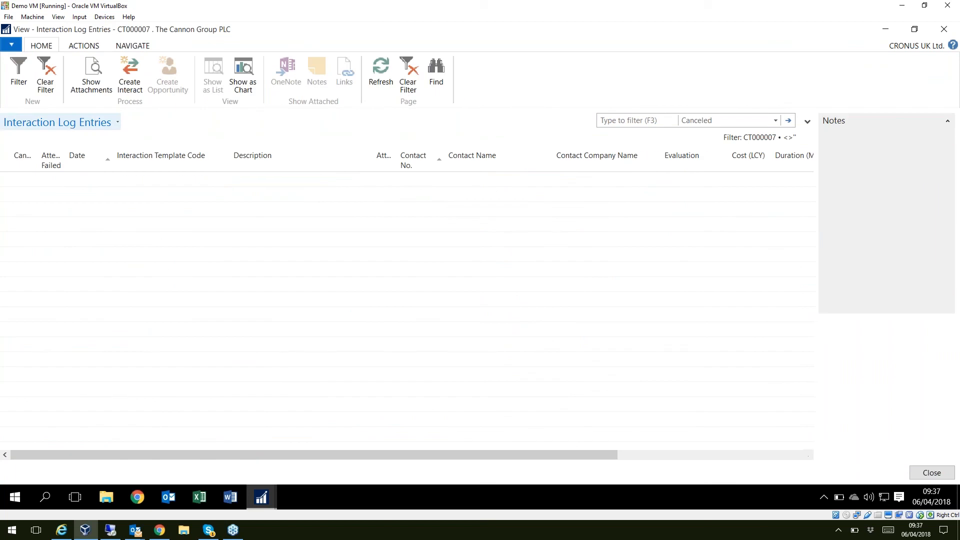
left_click(94, 156)
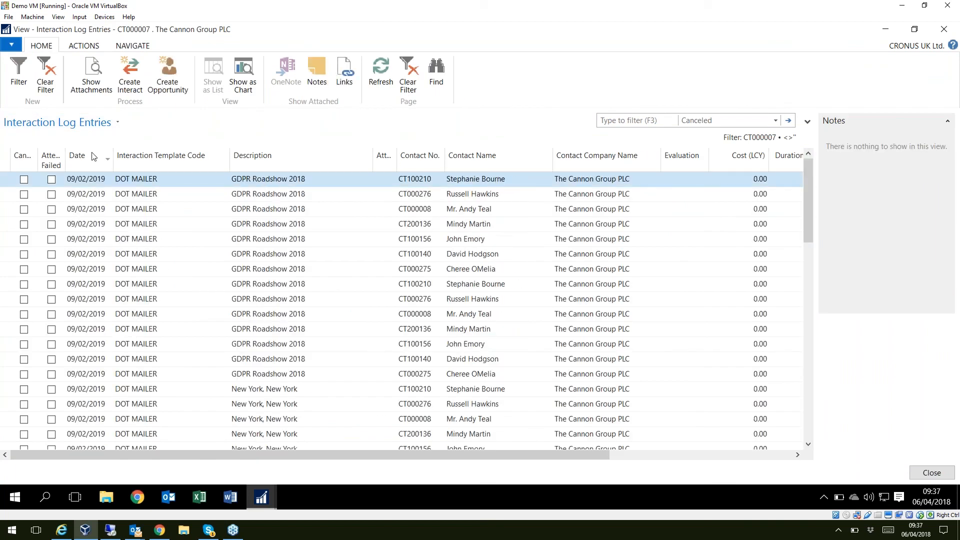